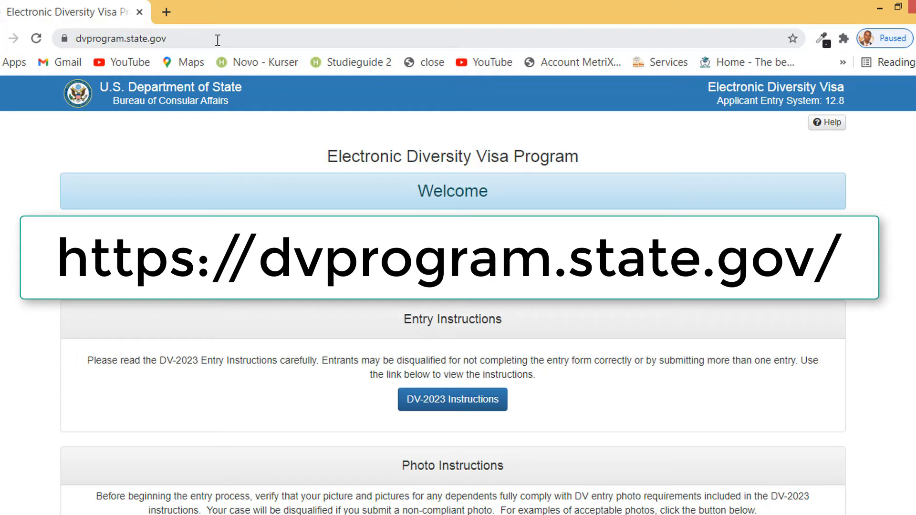
# Scroll down the DV-2023 welcome page to the Entry Form section
pyautogui.scroll(-5, 427, 214)
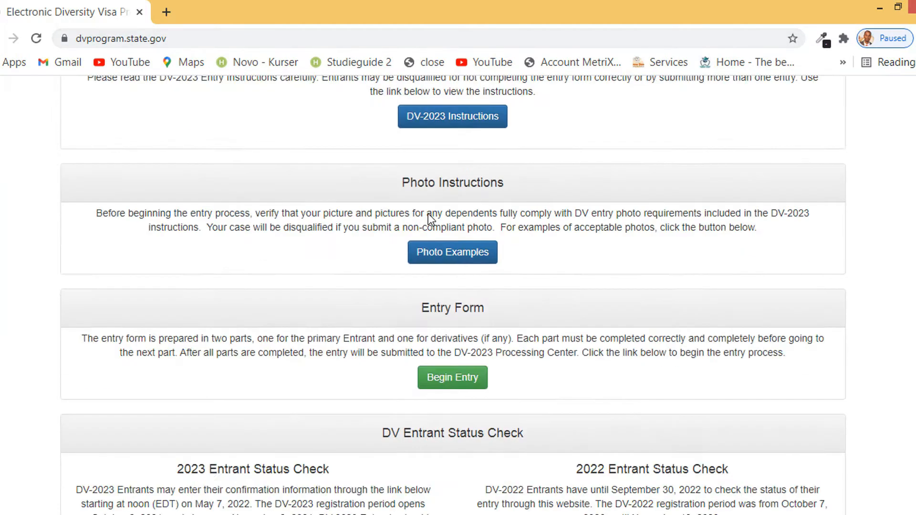
# Begin the DV-2023 entry, refresh the captcha until readable, and submit the authentication code
pyautogui.click(474, 387)
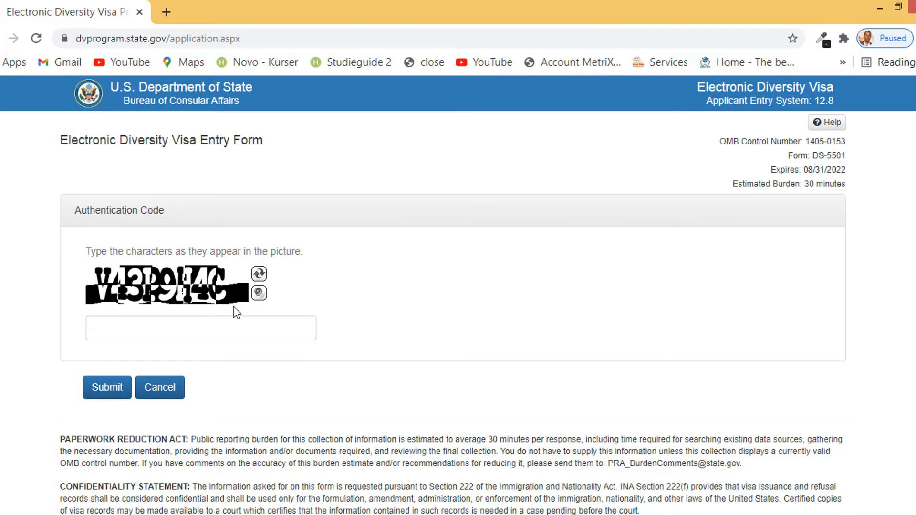
pyautogui.click(191, 329)
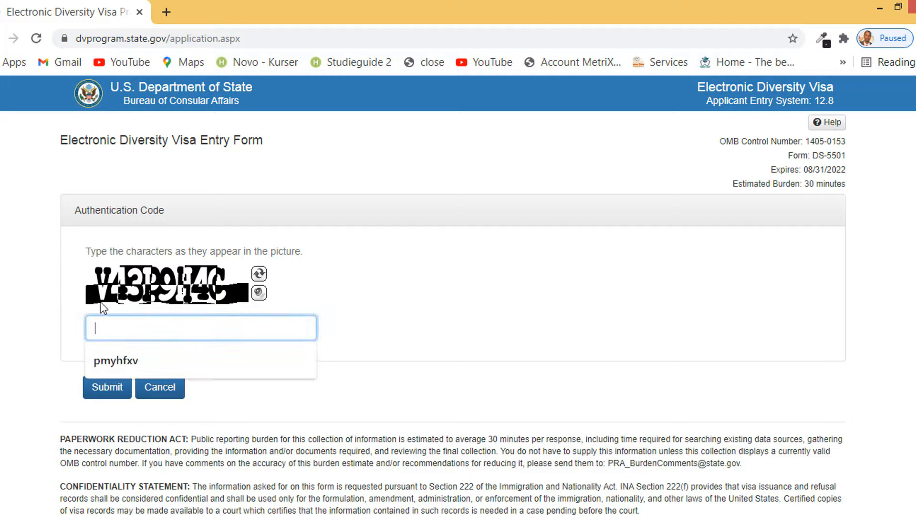
pyautogui.click(259, 274)
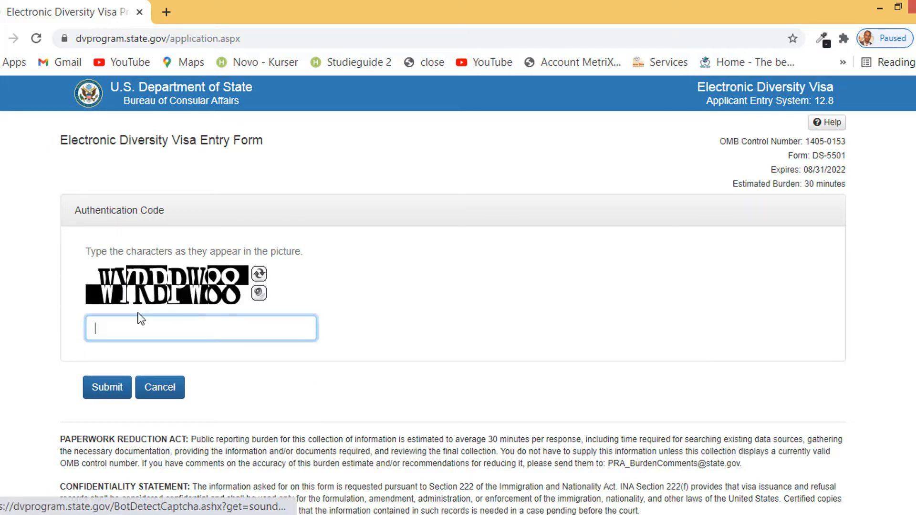
pyautogui.click(259, 276)
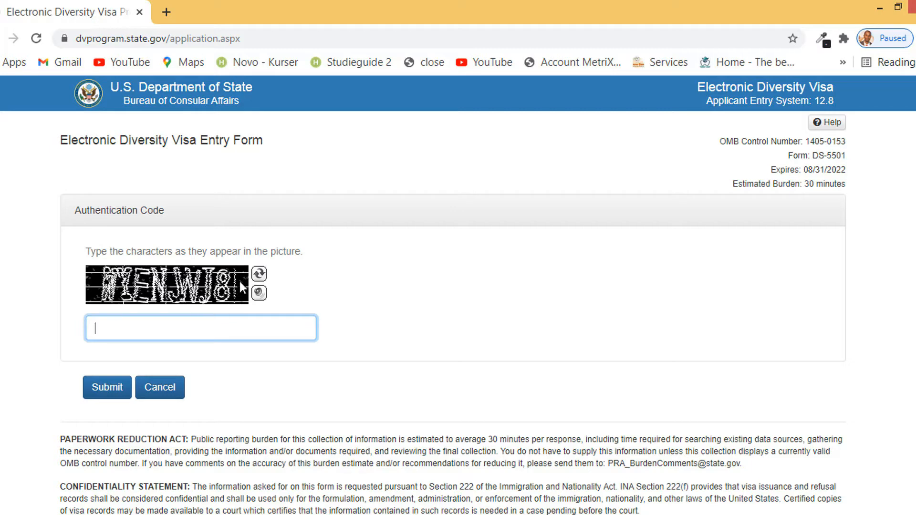
pyautogui.click(259, 274)
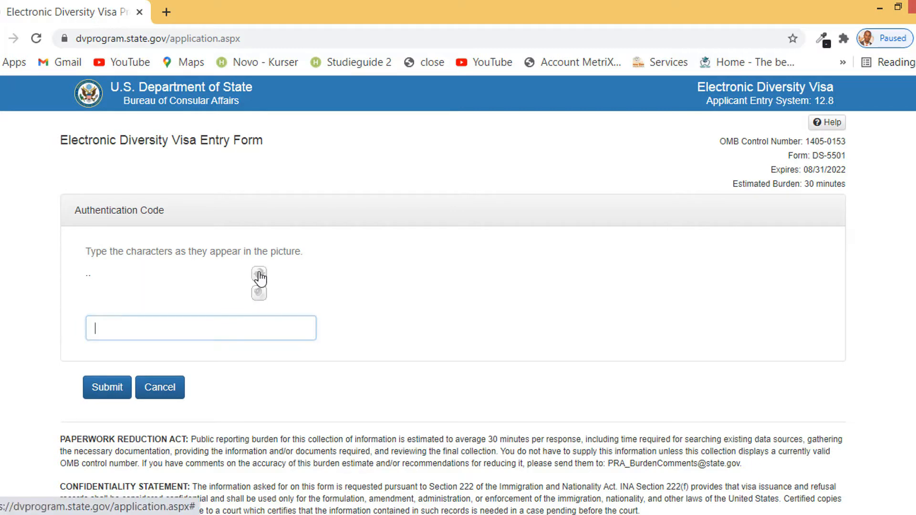
pyautogui.click(162, 333)
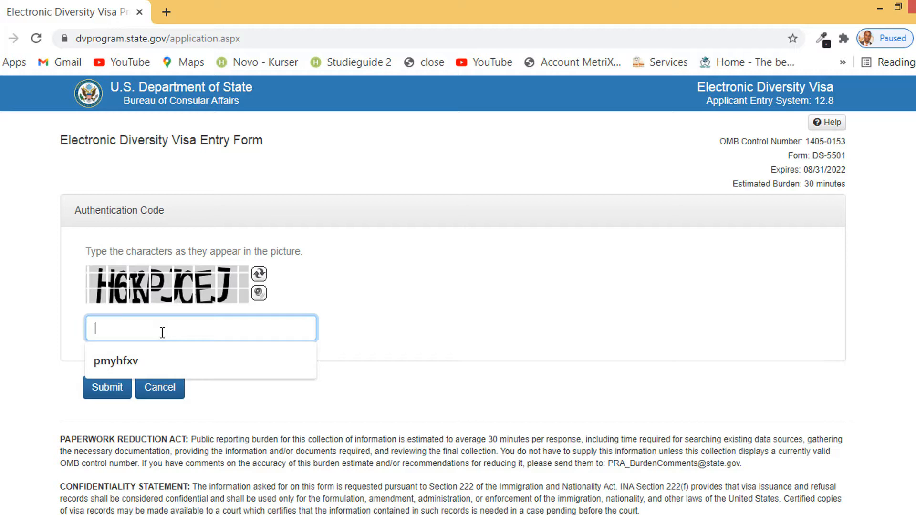
pyautogui.write('H6')
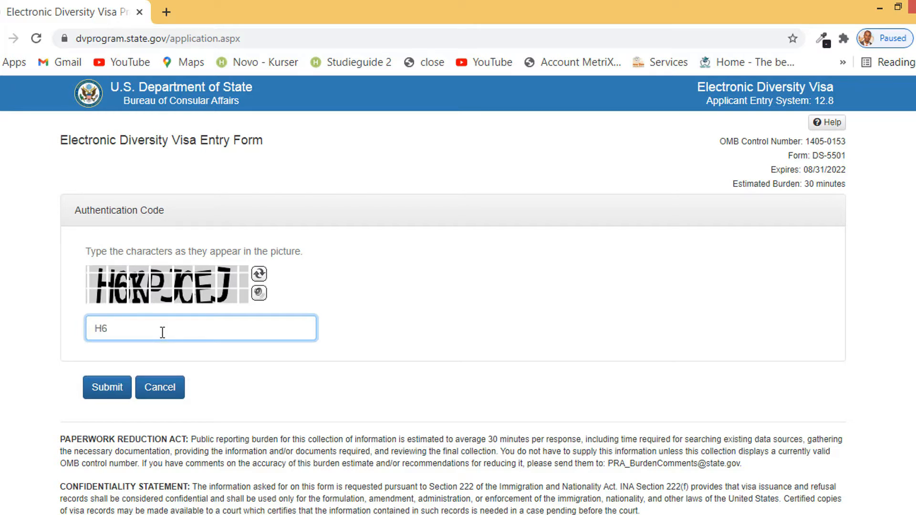
pyautogui.write('KPJCEJ')
pyautogui.click(104, 384)
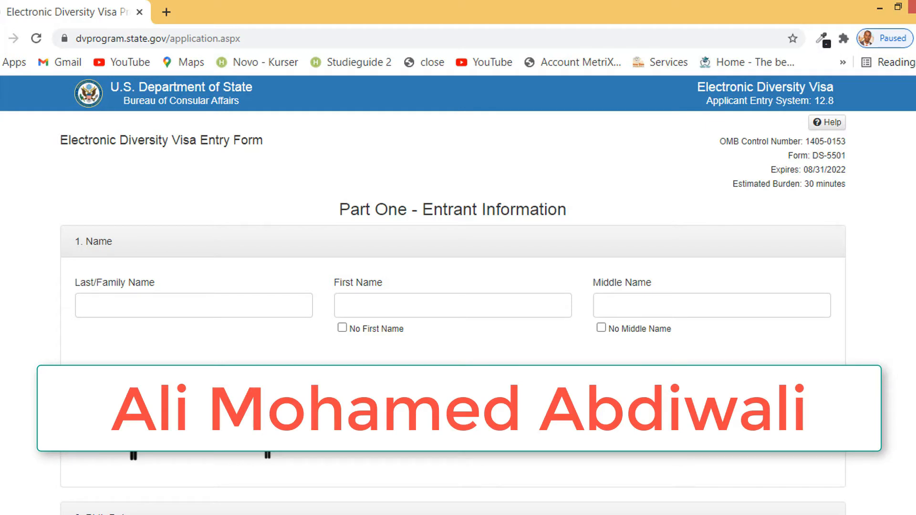
# Enter the entrant's last, first and middle names in the Name fields
pyautogui.click(236, 311)
pyautogui.write('d')
pyautogui.press('BackSpace')
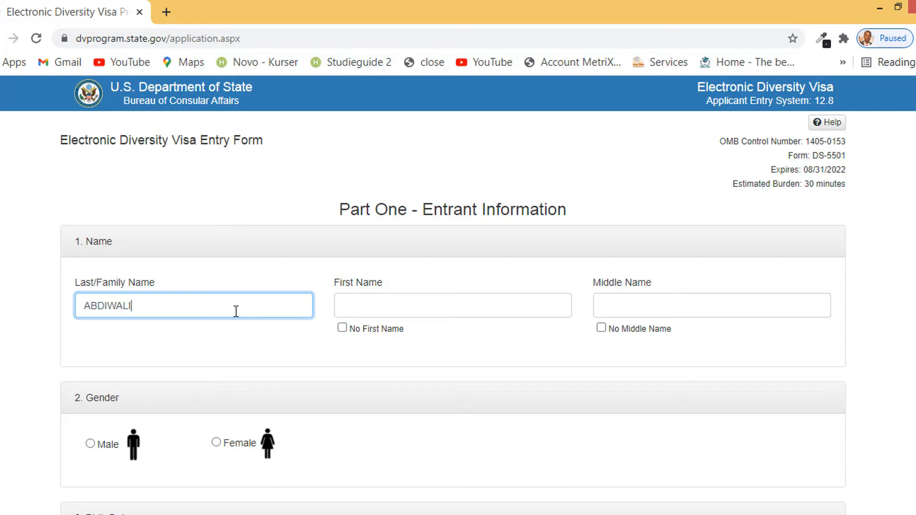
pyautogui.click(391, 305)
pyautogui.click(628, 308)
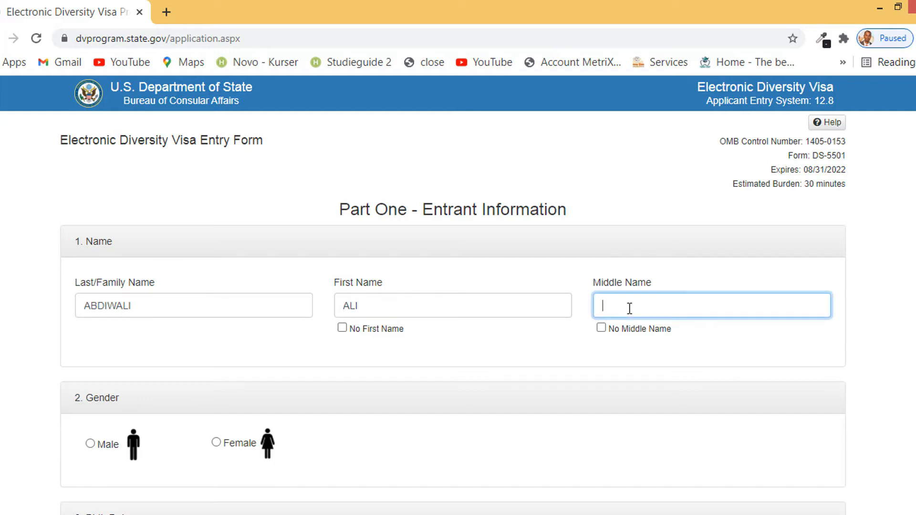
# Review the three entered names by highlighting each one
pyautogui.scroll(-1, 511, 341)
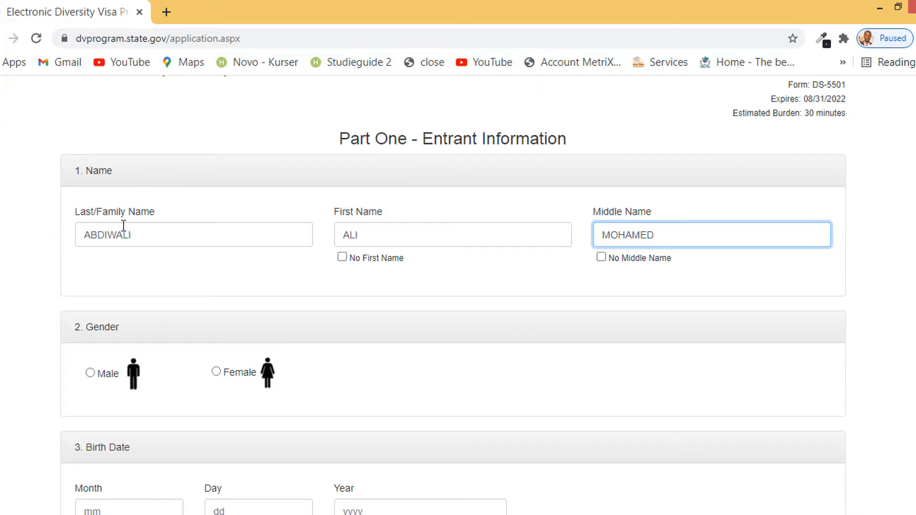
pyautogui.moveTo(161, 233); pyautogui.dragTo(64, 233)
pyautogui.moveTo(380, 231); pyautogui.dragTo(293, 231)
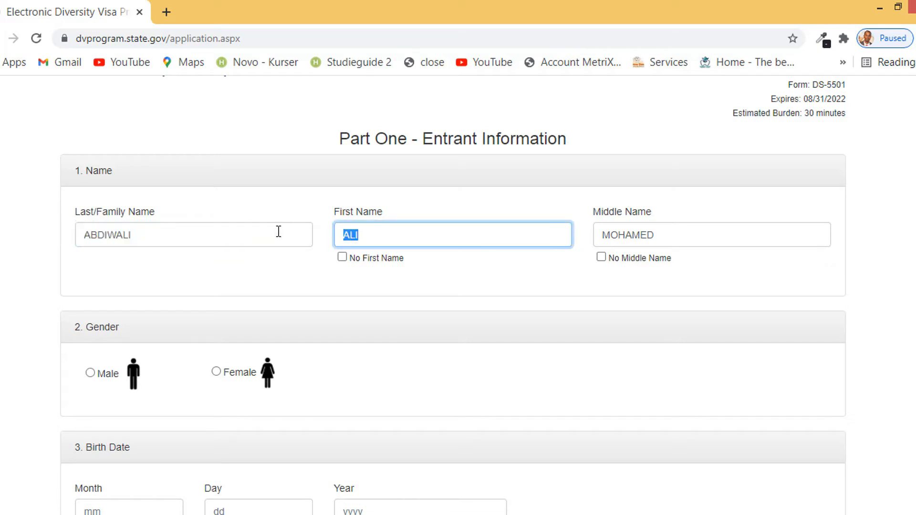
pyautogui.moveTo(713, 239); pyautogui.dragTo(536, 233)
pyautogui.scroll(-1, 495, 317)
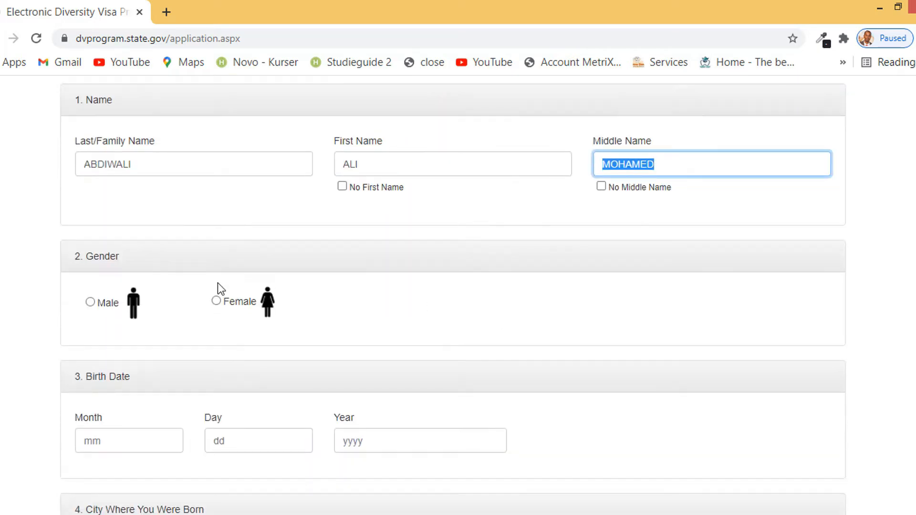
# Mark the entrant's gender as Male
pyautogui.click(90, 303)
pyautogui.press('Tab')
pyautogui.scroll(-2, 152, 258)
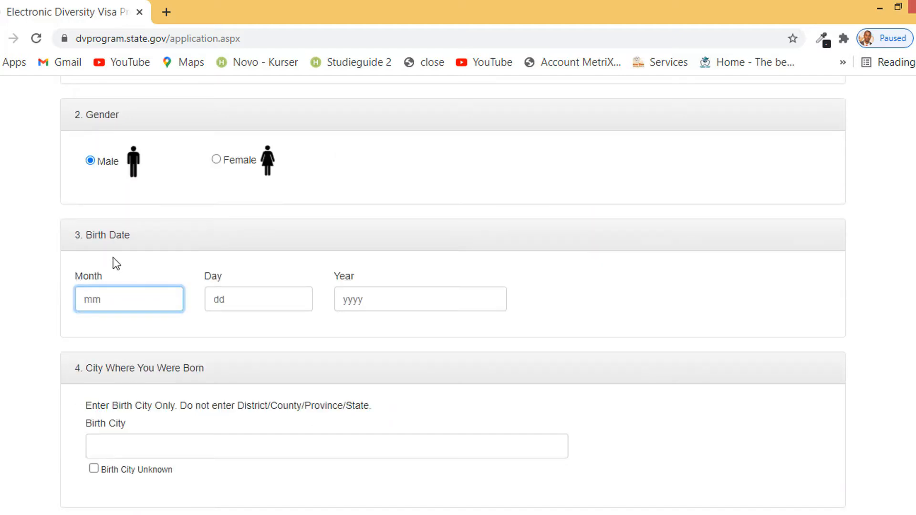
pyautogui.moveTo(127, 234); pyautogui.dragTo(63, 237)
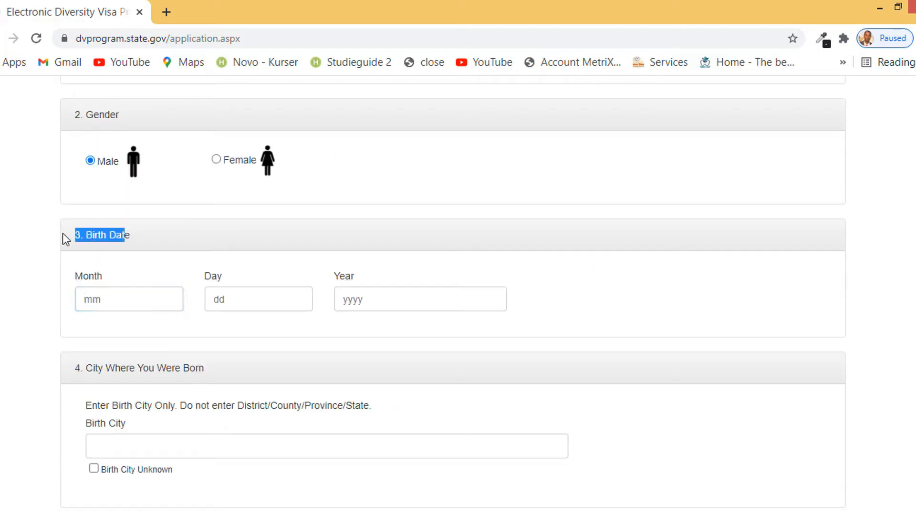
pyautogui.click(152, 243)
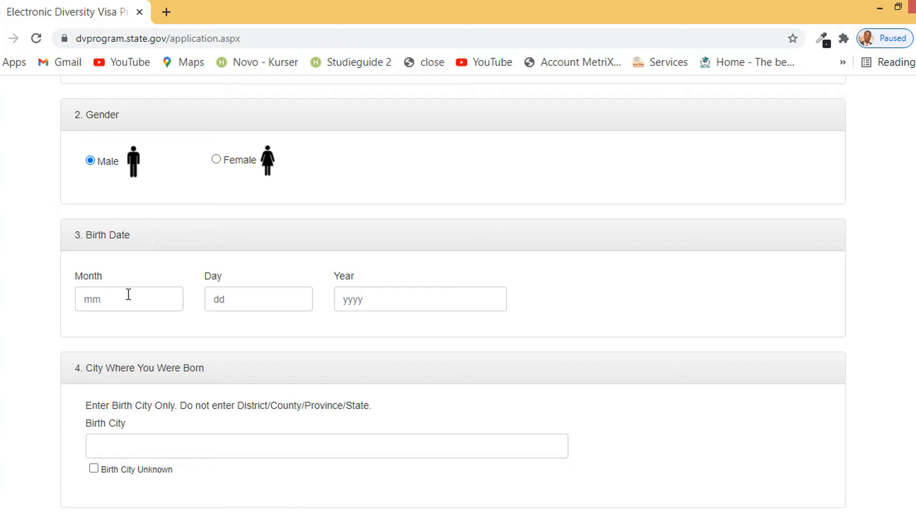
pyautogui.click(111, 291)
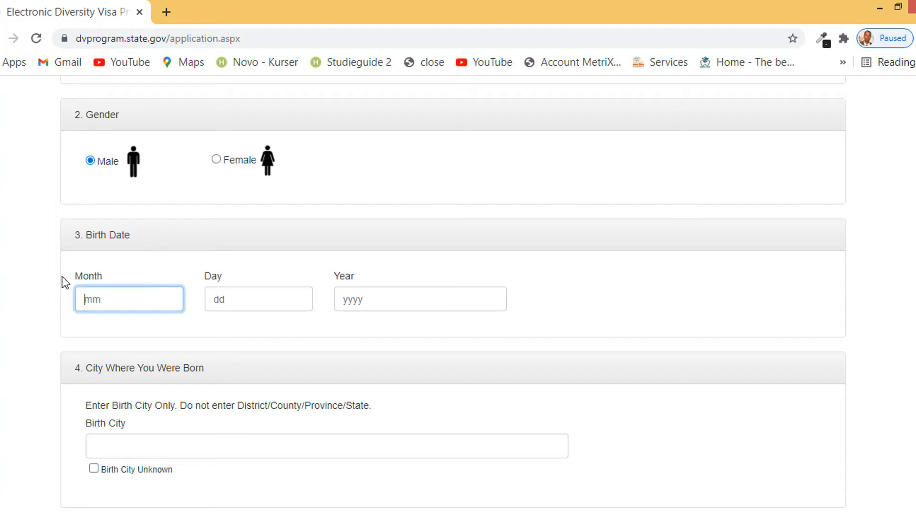
pyautogui.moveTo(69, 276); pyautogui.dragTo(102, 272)
pyautogui.doubleClick(213, 278)
pyautogui.moveTo(361, 288); pyautogui.dragTo(302, 282)
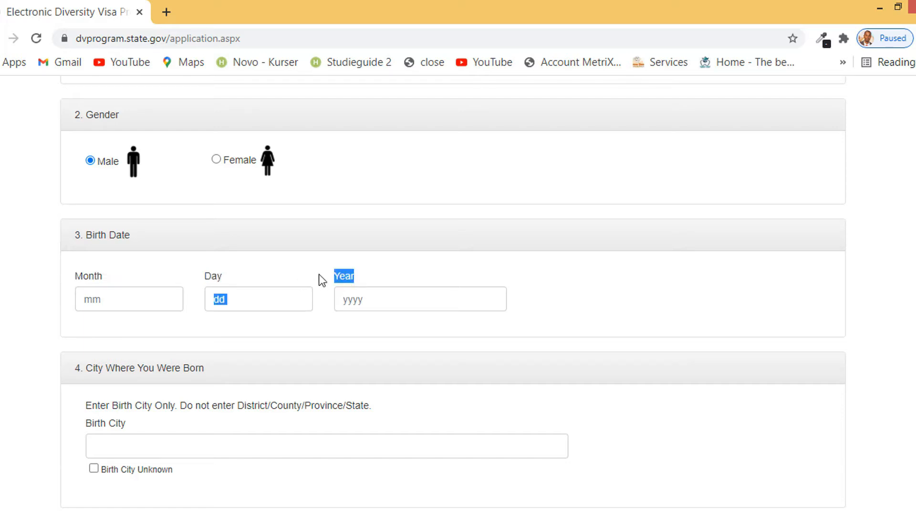
pyautogui.click(365, 277)
pyautogui.click(131, 299)
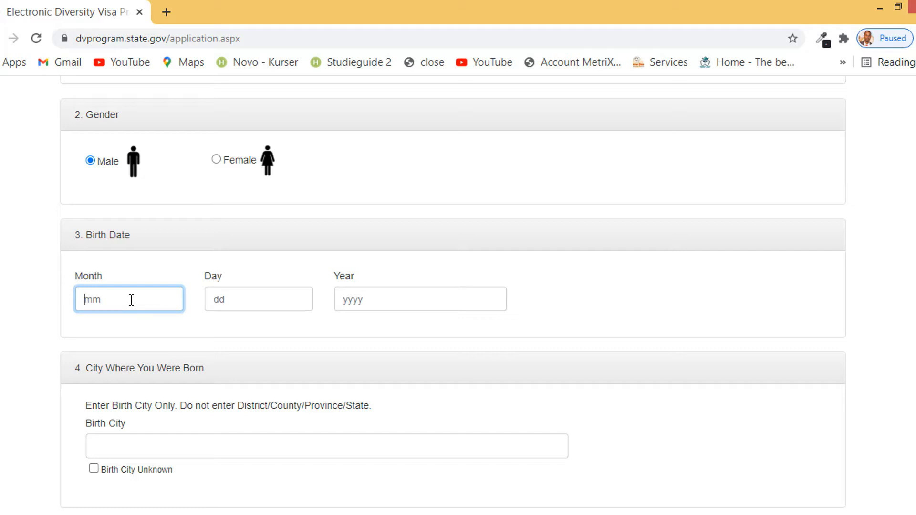
pyautogui.write('06')
pyautogui.moveTo(106, 299); pyautogui.dragTo(82, 305)
pyautogui.click(250, 293)
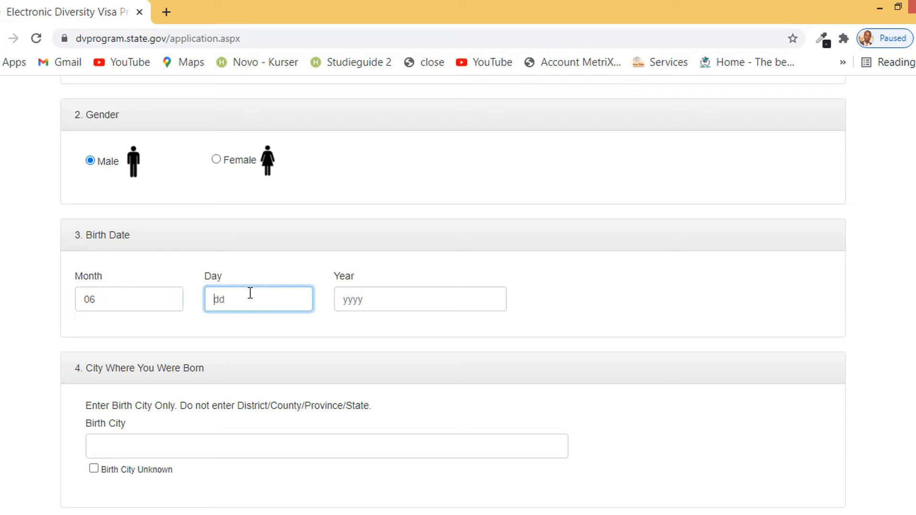
pyautogui.write('04')
pyautogui.press('BackSpace')
pyautogui.press('BackSpace')
pyautogui.write('10')
pyautogui.press('BackSpace')
pyautogui.press('BackSpace')
pyautogui.write('04')
pyautogui.click(407, 305)
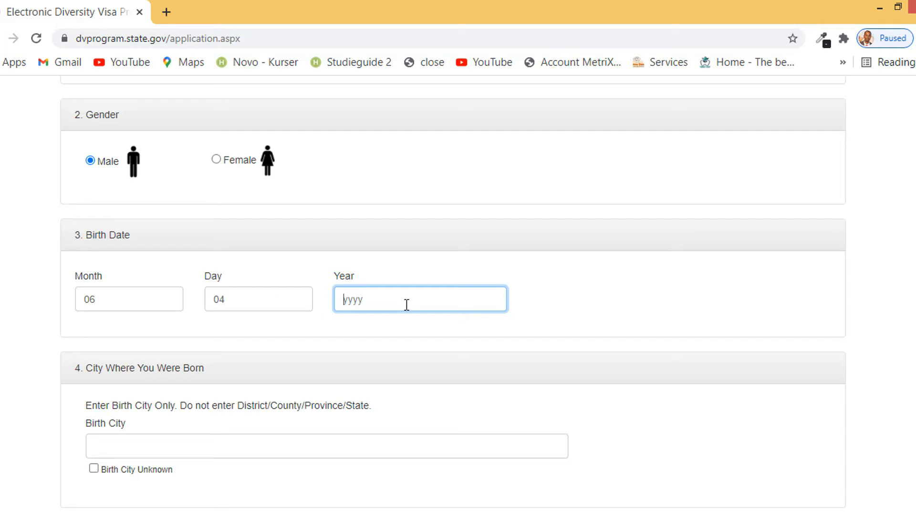
pyautogui.moveTo(122, 305); pyautogui.dragTo(63, 308)
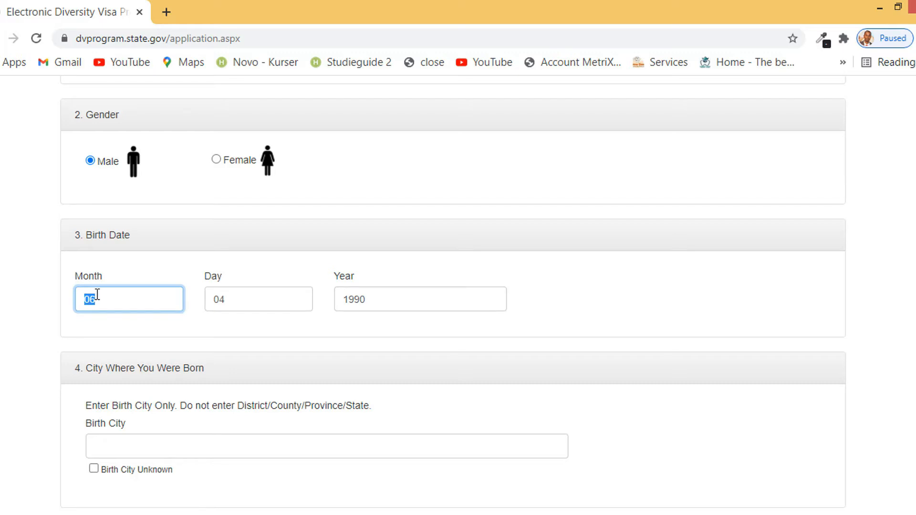
# Enter MOGADISHU as the birth city
pyautogui.scroll(-3, 135, 304)
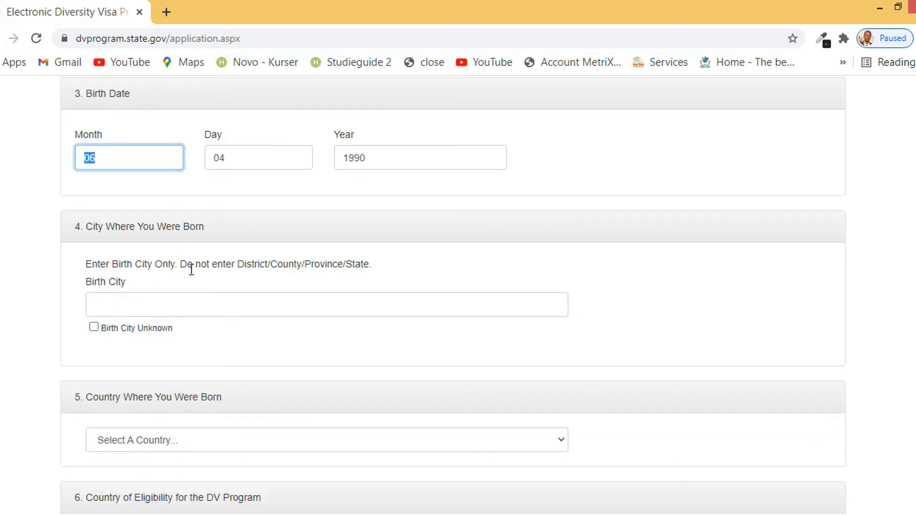
pyautogui.click(191, 301)
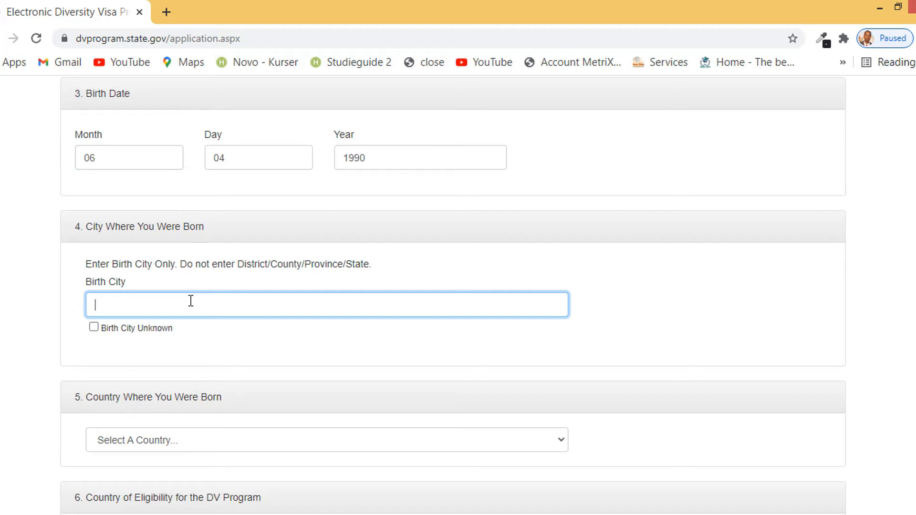
pyautogui.write('MOGADISHU')
# Set the country of birth to Somalia and answer Yes to eligibility by birth country
pyautogui.scroll(-3, 209, 290)
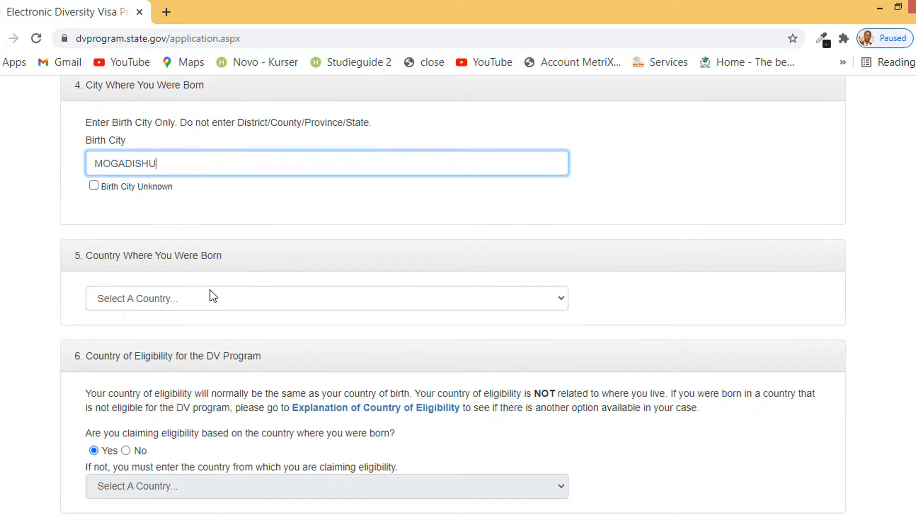
pyautogui.click(183, 301)
pyautogui.press('s')
pyautogui.press('Down')
pyautogui.press('Down')
pyautogui.press('Down')
pyautogui.press('Down')
pyautogui.press('Down')
pyautogui.press('Down')
pyautogui.press('Down')
pyautogui.press('Down')
pyautogui.press('Down')
pyautogui.press('Down')
pyautogui.press('Down')
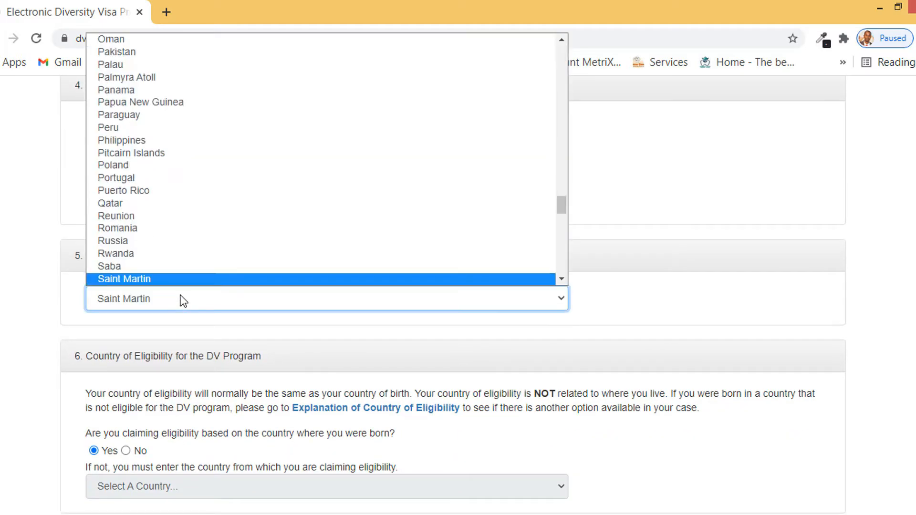
pyautogui.press('Down')
pyautogui.press('Down')
pyautogui.press('Down')
pyautogui.press('Down')
pyautogui.press('Down')
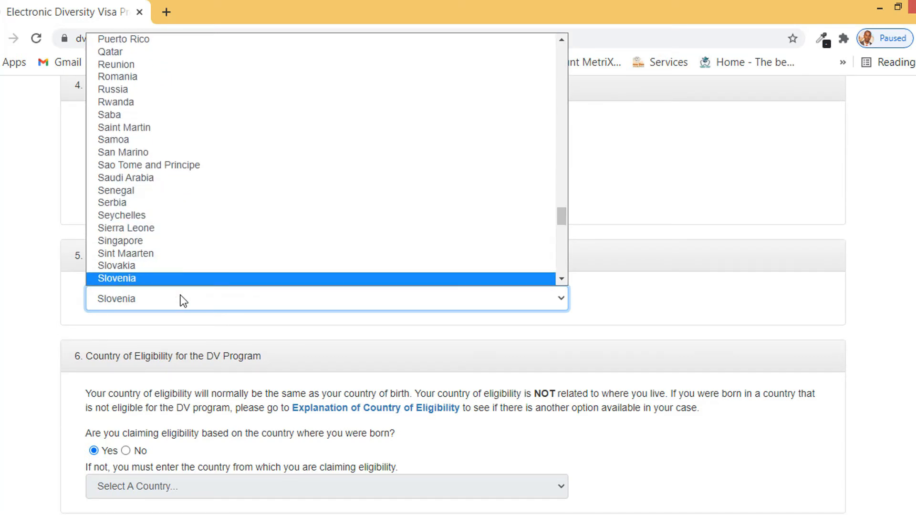
pyautogui.press('Up')
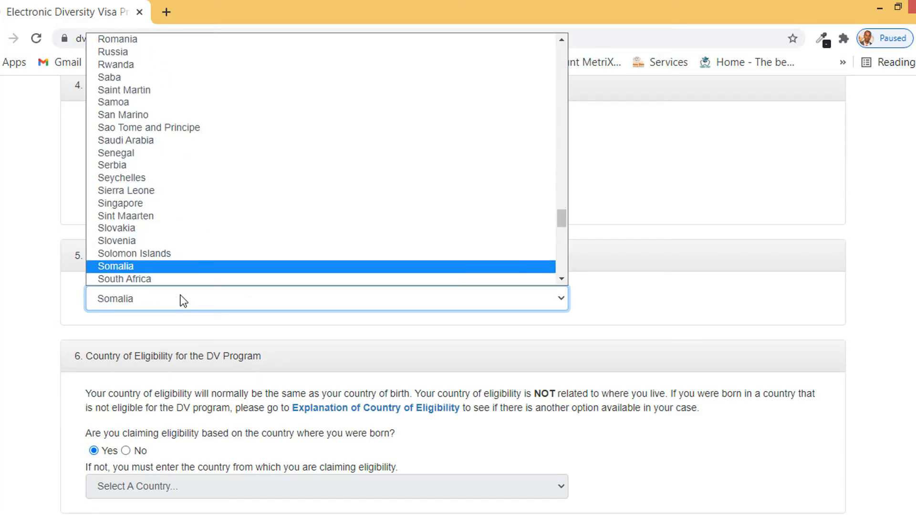
pyautogui.press('Return')
pyautogui.scroll(-3, 183, 301)
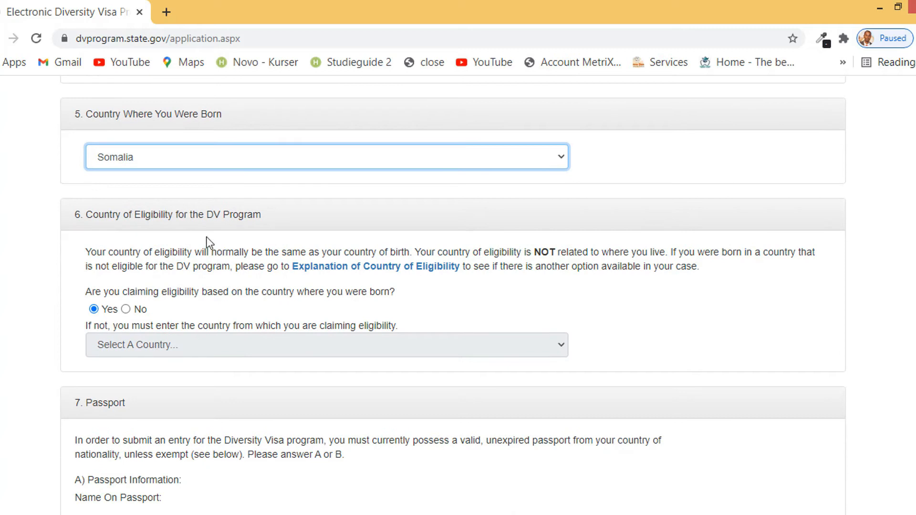
pyautogui.click(94, 309)
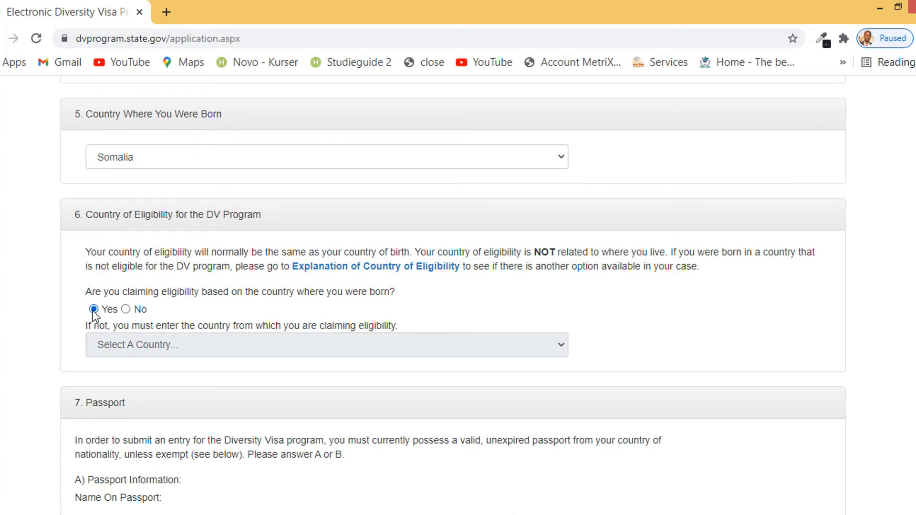
# Enter the entrant's last, first and middle names in the passport name fields
pyautogui.scroll(-3, 105, 362)
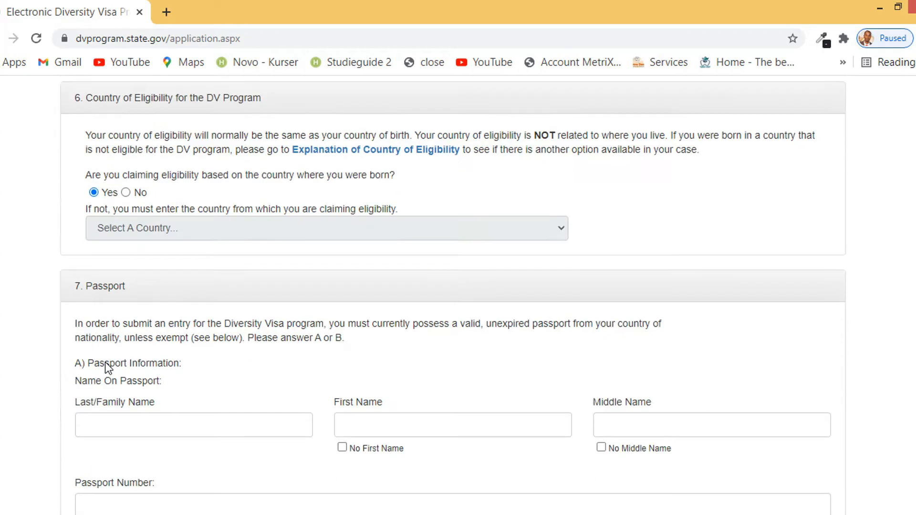
pyautogui.scroll(-1, 122, 368)
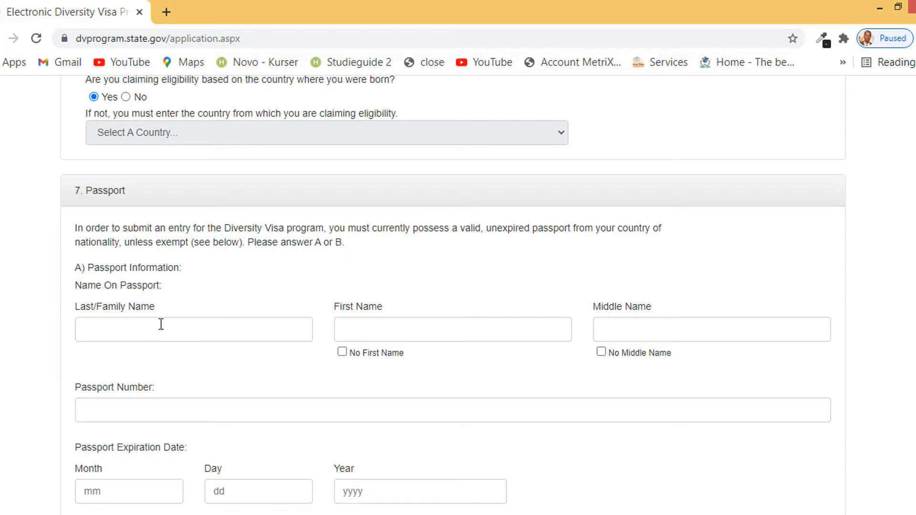
pyautogui.click(248, 328)
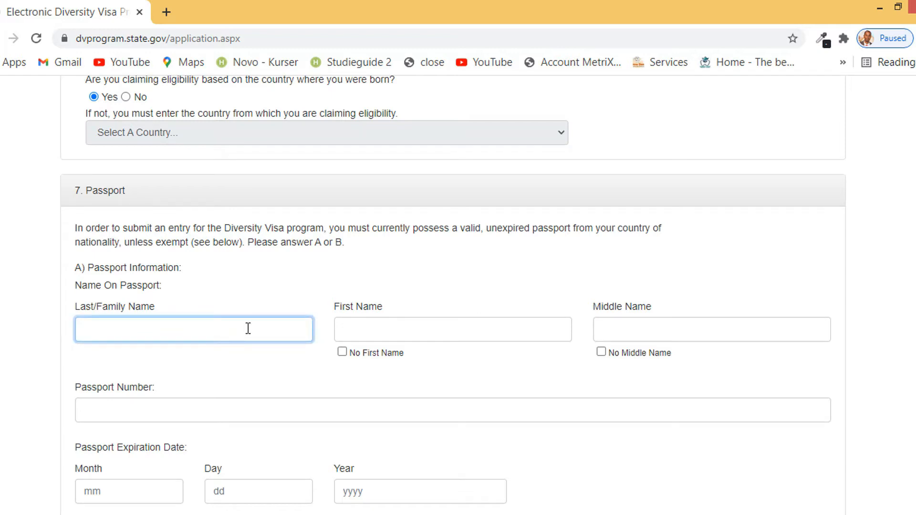
pyautogui.click(397, 330)
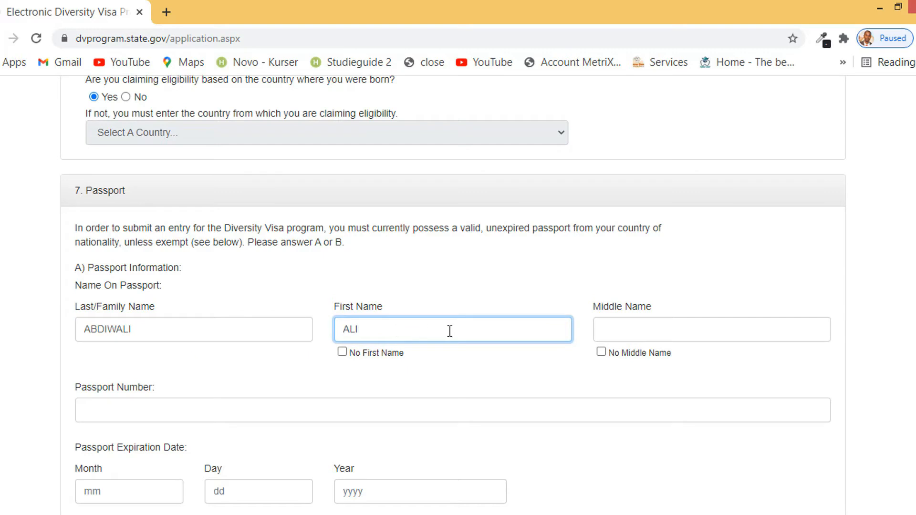
pyautogui.click(613, 328)
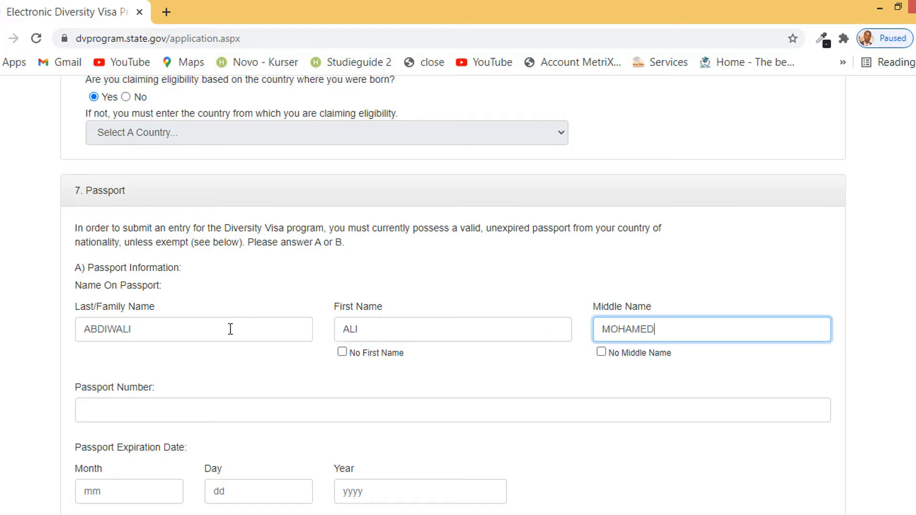
pyautogui.scroll(15, 337, 327)
pyautogui.scroll(5, 337, 328)
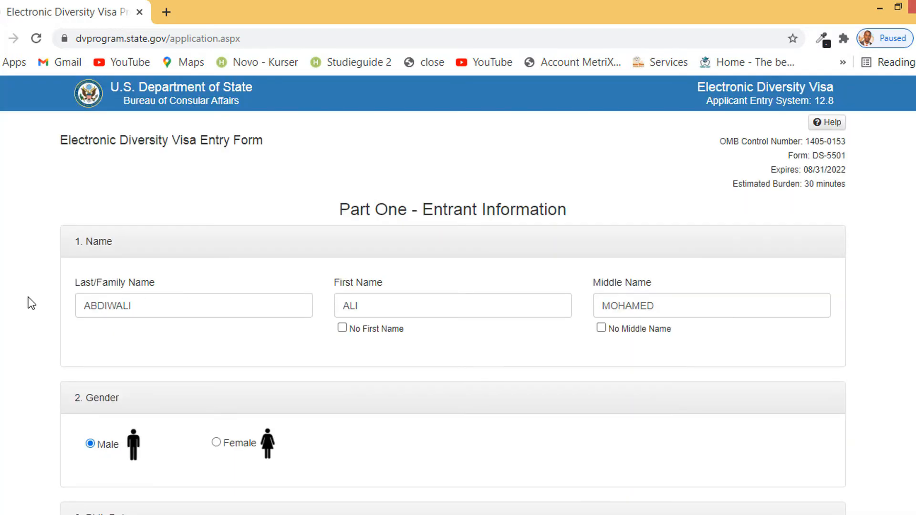
# Enter the entrant's passport number
pyautogui.scroll(-20, 494, 313)
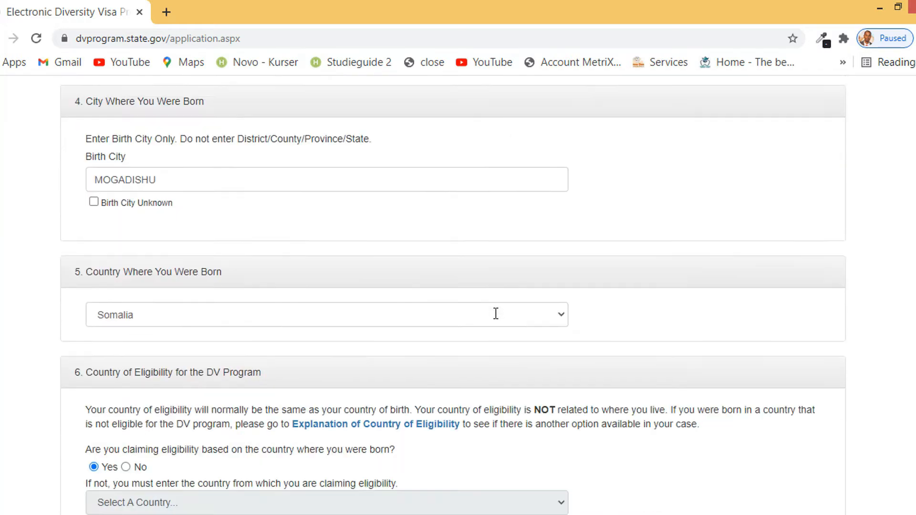
pyautogui.click(179, 261)
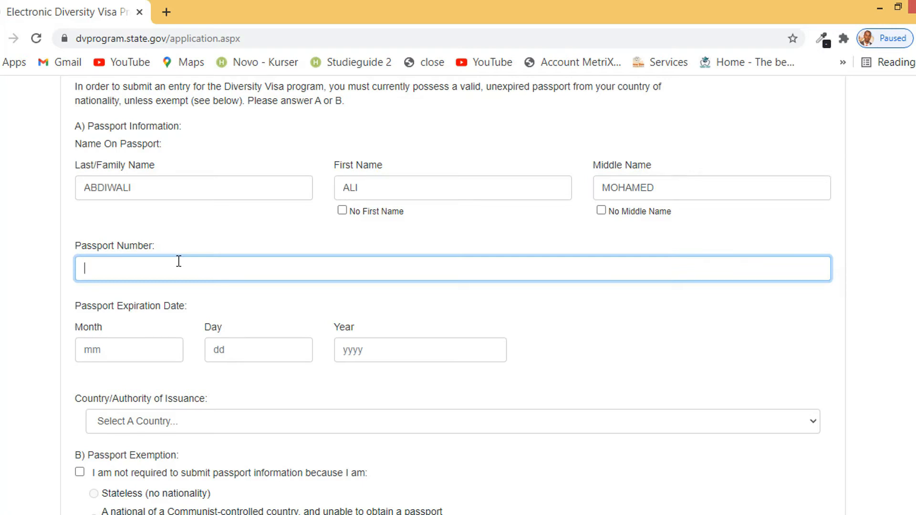
# Set the passport expiration date to 09/25/2024
pyautogui.press('Tab')
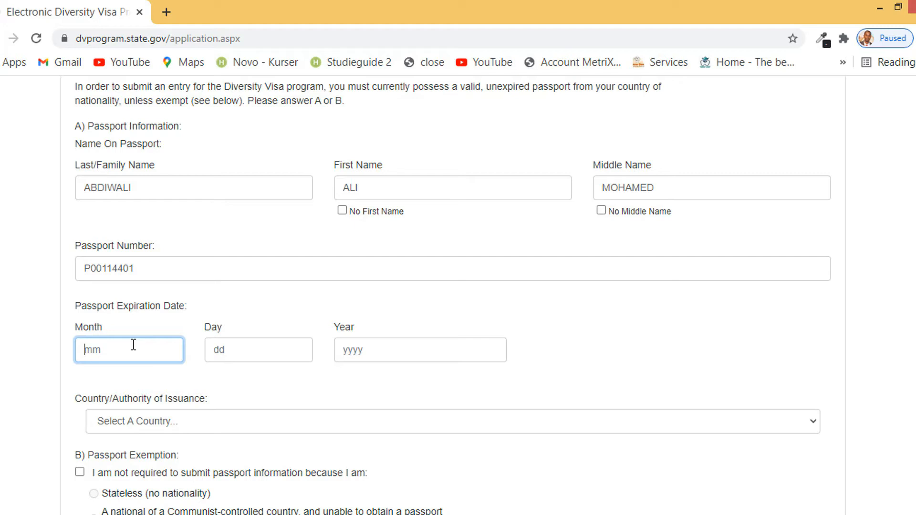
pyautogui.write('09')
pyautogui.click(239, 346)
pyautogui.write('20')
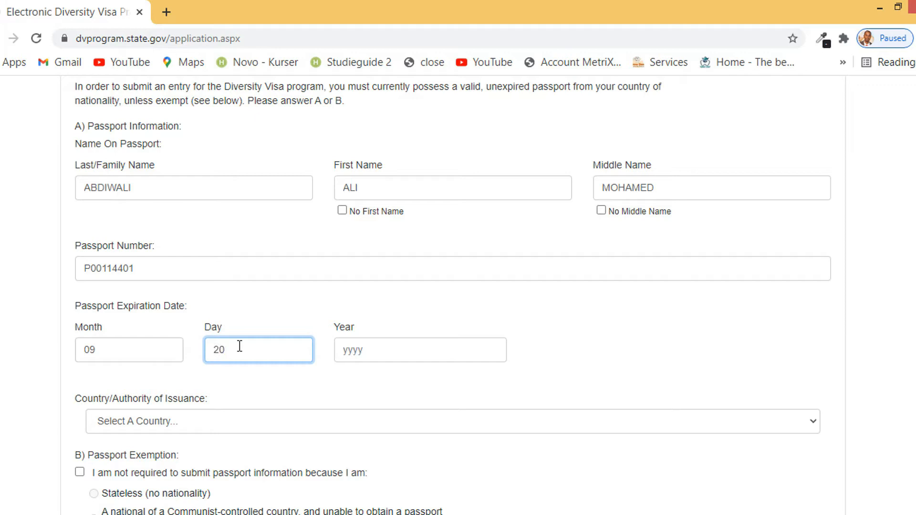
pyautogui.press('BackSpace')
pyautogui.write('5')
pyautogui.click(445, 348)
pyautogui.write('202')
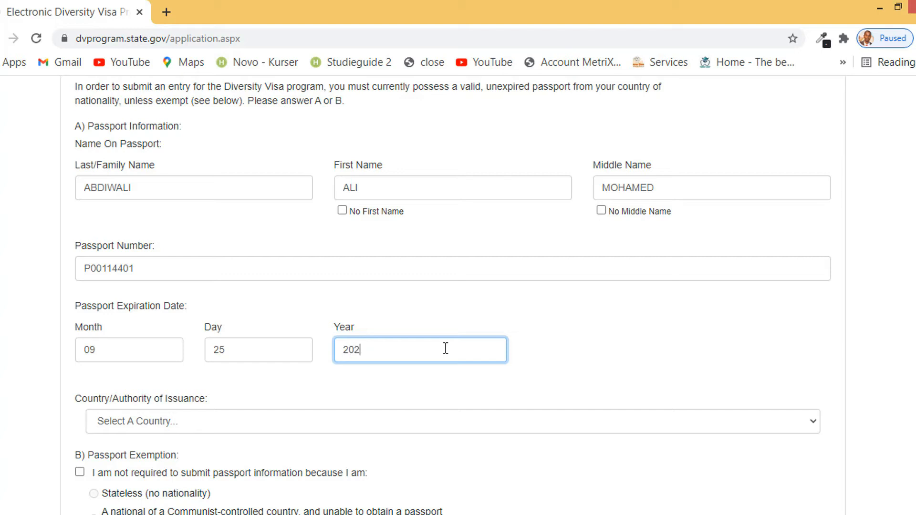
pyautogui.write('4')
pyautogui.scroll(-2, 445, 348)
# Choose Somalia in the passport Country/Authority of Issuance list
pyautogui.click(236, 351)
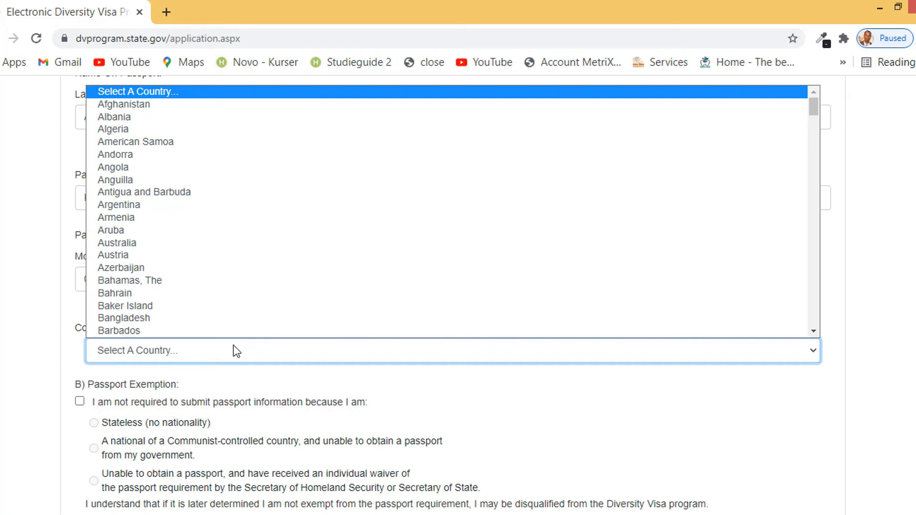
pyautogui.press('s')
pyautogui.press('s')
pyautogui.press('s')
pyautogui.press('s')
pyautogui.press('s')
pyautogui.press('s')
pyautogui.press('s')
pyautogui.press('s')
pyautogui.press('s')
pyautogui.press('s')
pyautogui.press('s')
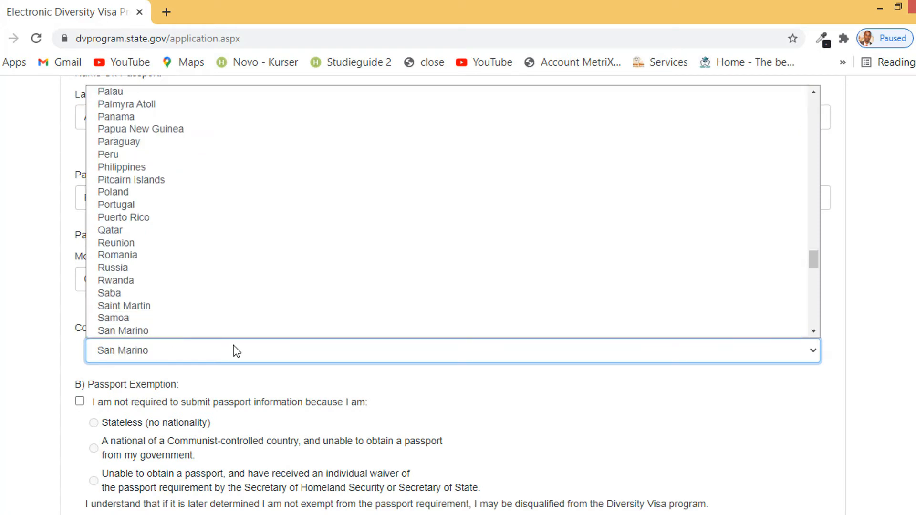
pyautogui.press('s')
pyautogui.press('s')
pyautogui.press('s')
pyautogui.press('s')
pyautogui.press('s')
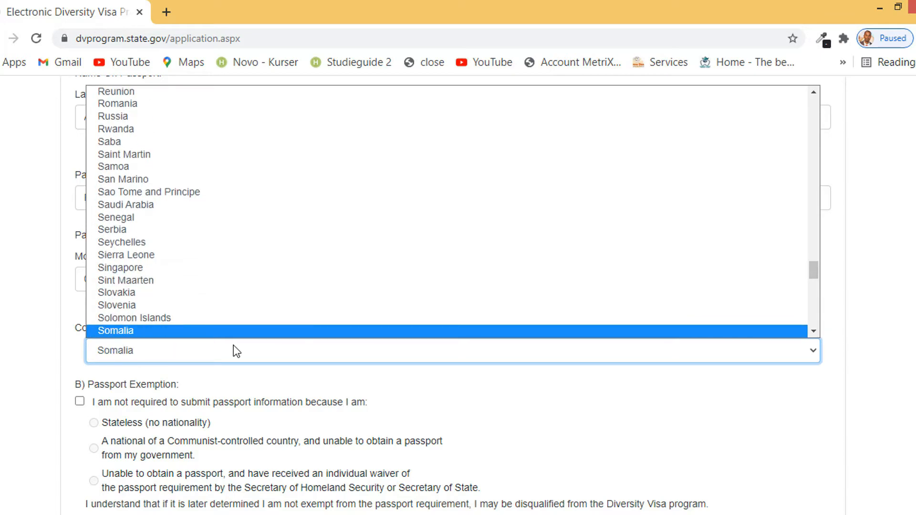
pyautogui.scroll(-2, 233, 345)
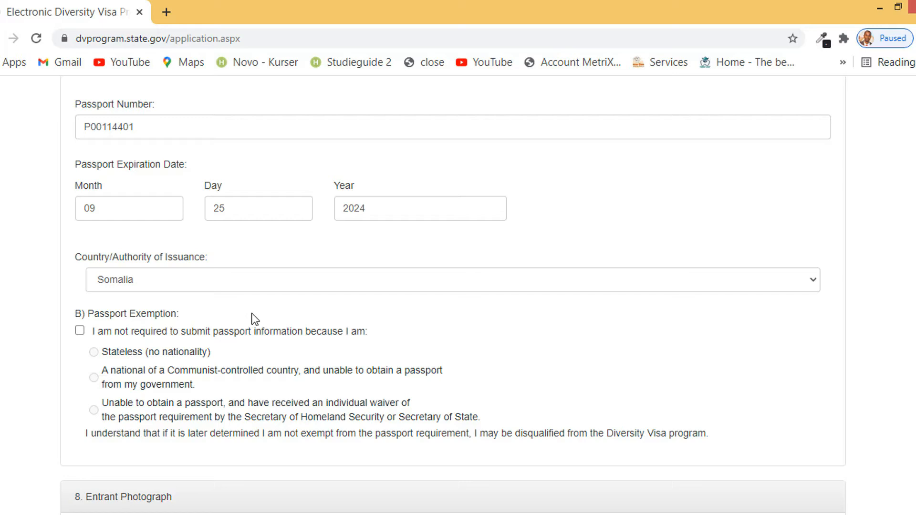
pyautogui.moveTo(107, 352); pyautogui.dragTo(494, 424)
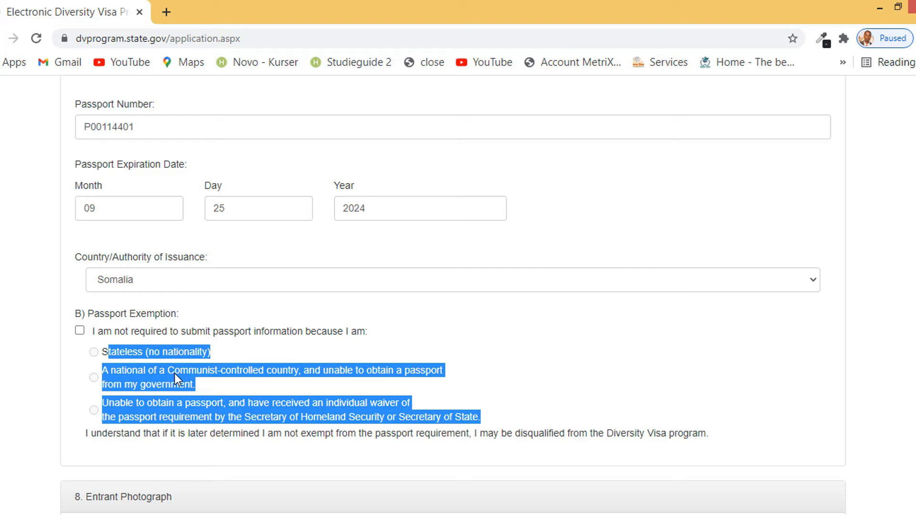
pyautogui.scroll(-3, 175, 374)
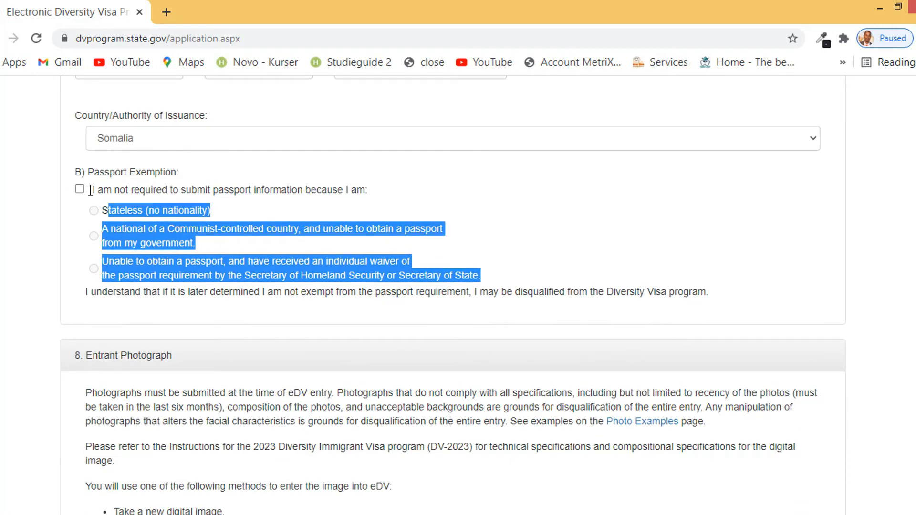
pyautogui.scroll(12, 221, 217)
pyautogui.scroll(-4, 214, 268)
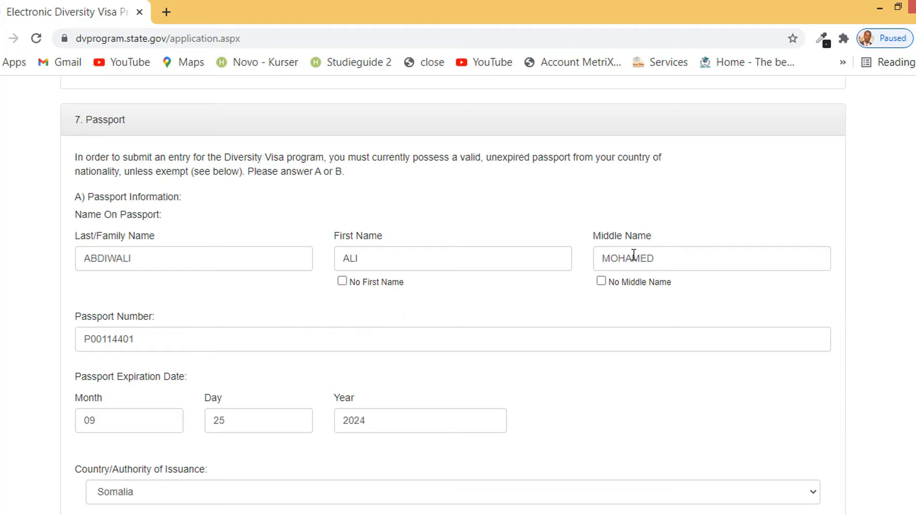
pyautogui.scroll(-2, 334, 303)
pyautogui.scroll(-1, 337, 305)
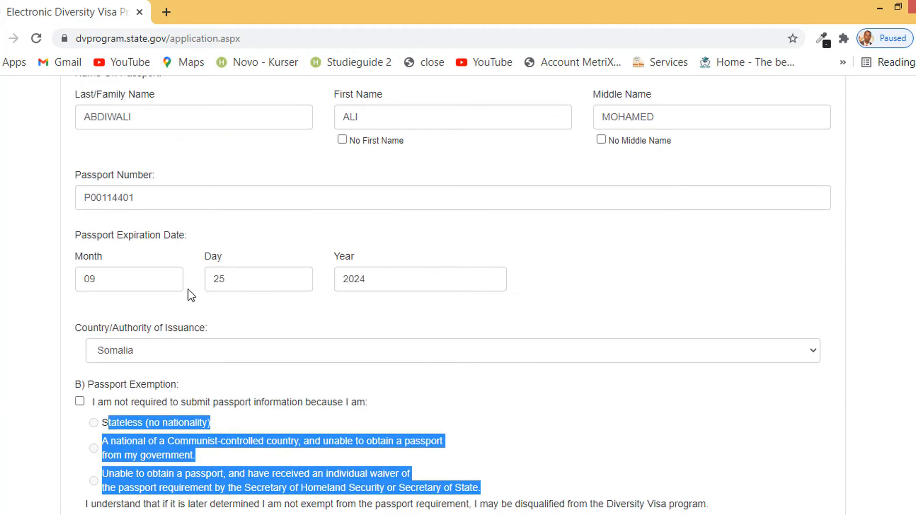
pyautogui.scroll(-1, 287, 272)
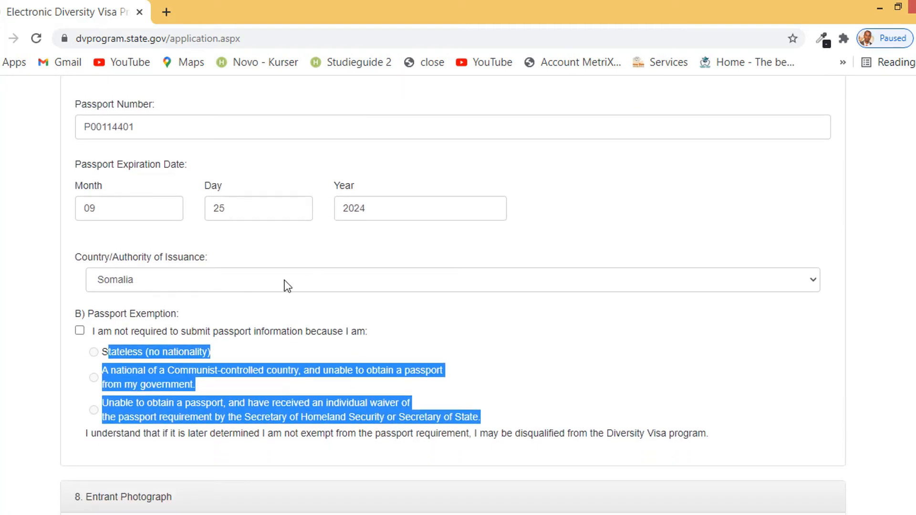
pyautogui.click(184, 343)
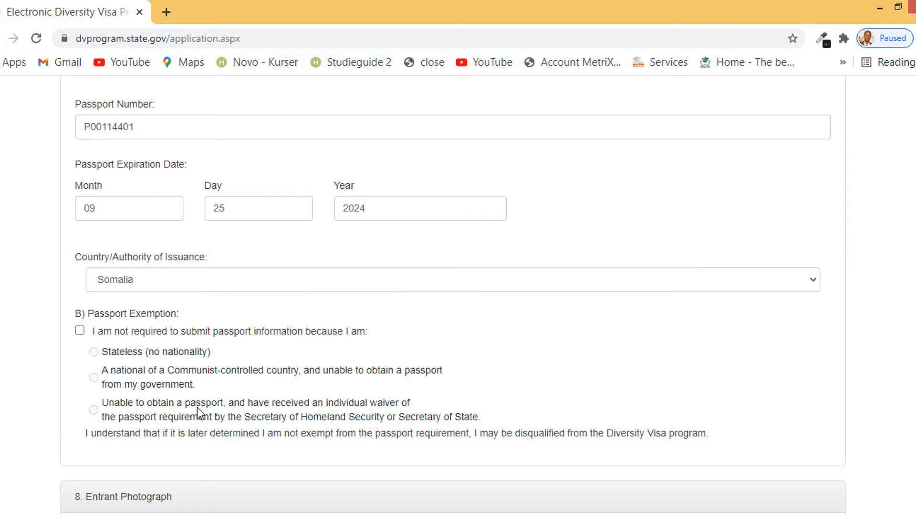
pyautogui.scroll(-3, 200, 418)
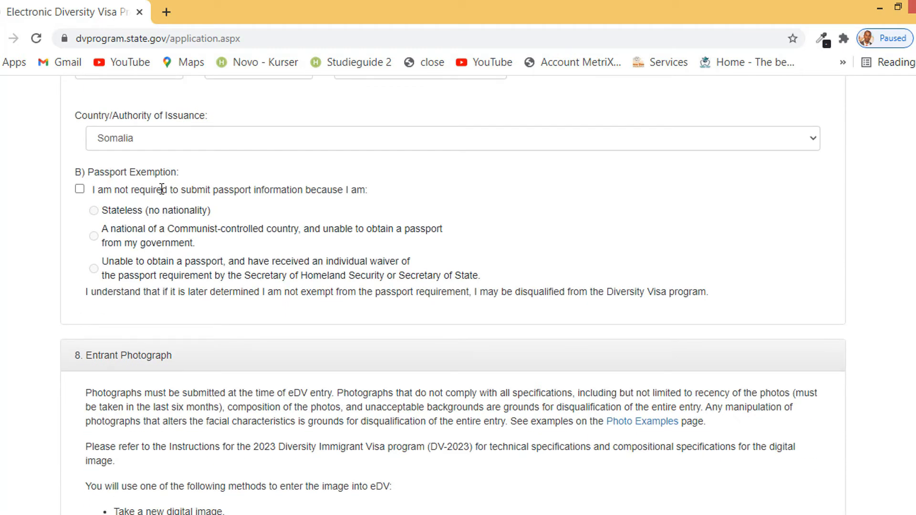
pyautogui.scroll(-1, 238, 271)
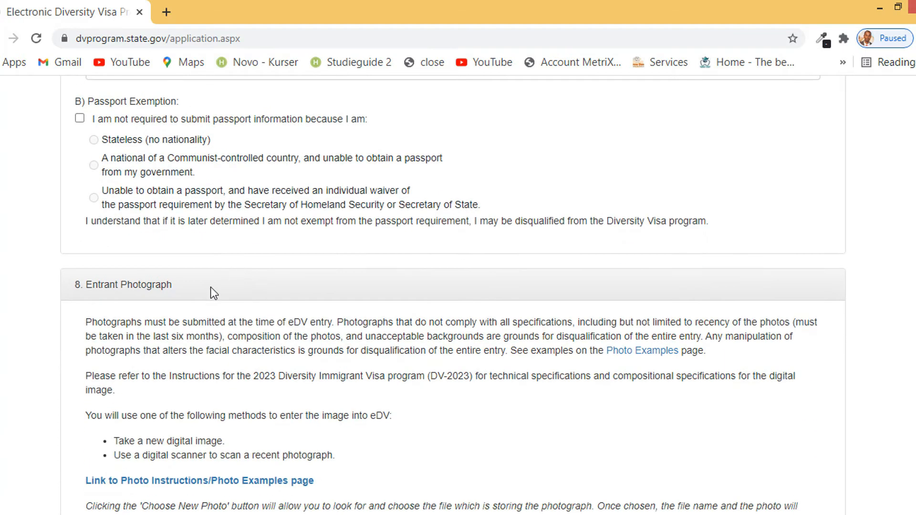
pyautogui.scroll(-3, 162, 289)
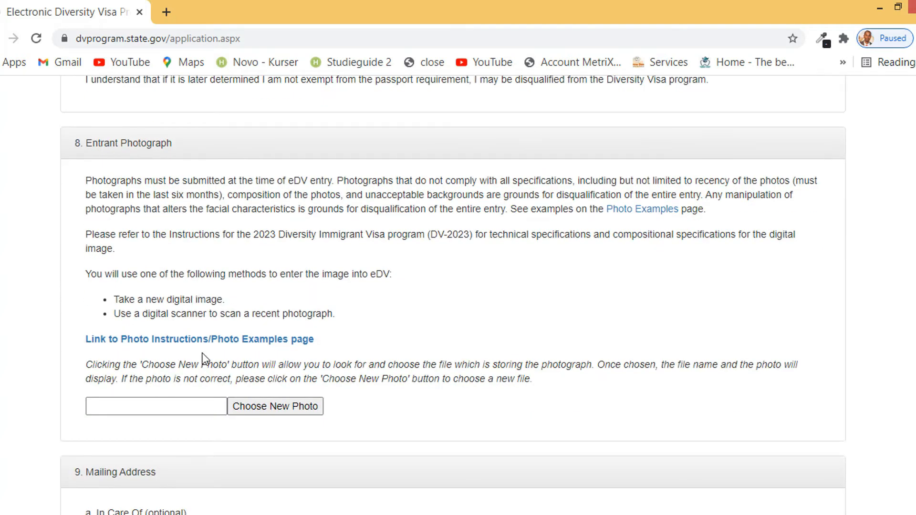
# Upload Photo.jpg from the Downloads folder as the entrant photograph
pyautogui.click(275, 410)
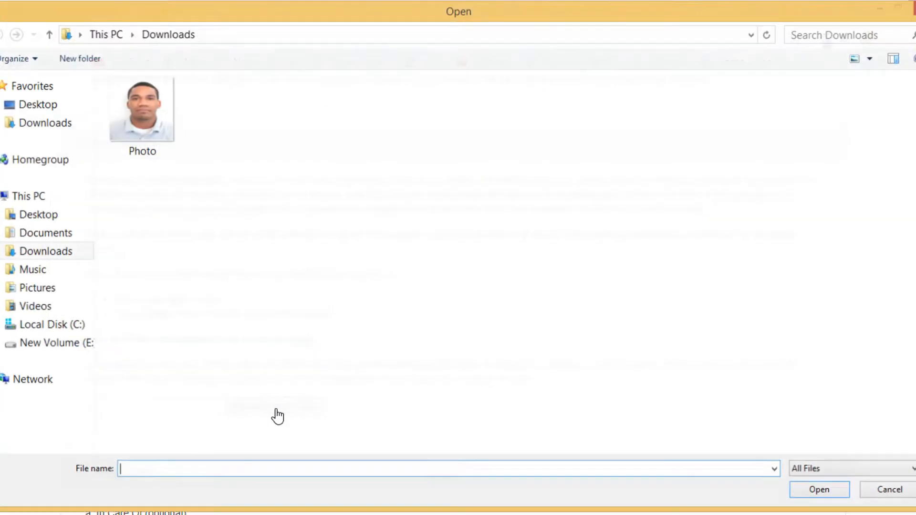
pyautogui.doubleClick(158, 119)
pyautogui.scroll(-4, 224, 429)
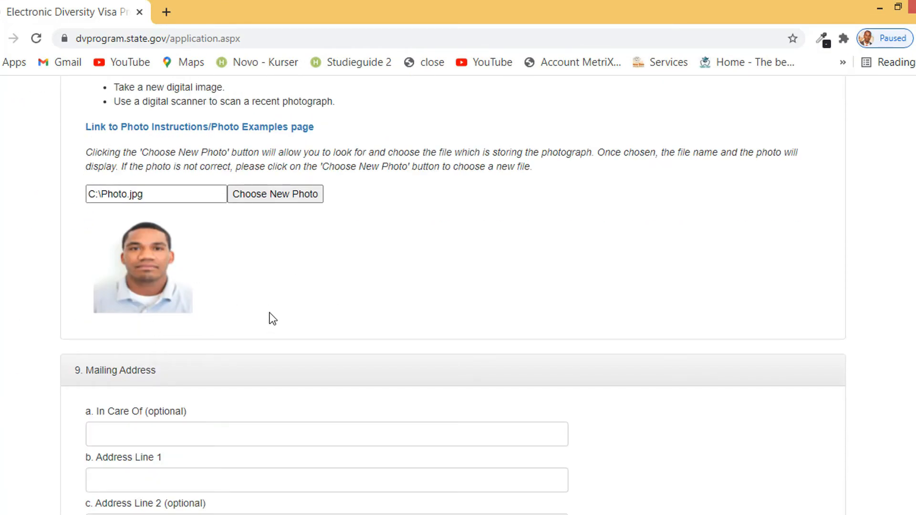
pyautogui.scroll(-3, 271, 324)
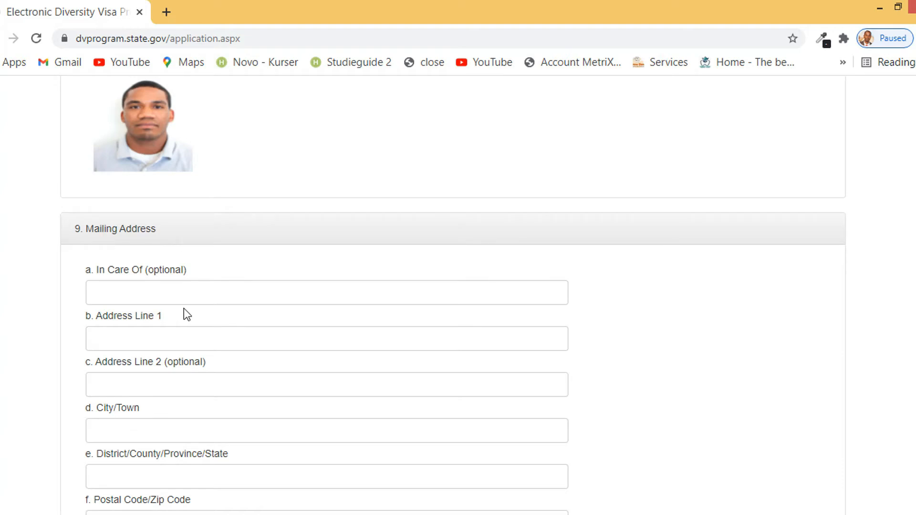
# Enter the mailing street line, city and district/province, then go to the postal code field
pyautogui.moveTo(180, 270); pyautogui.dragTo(147, 274)
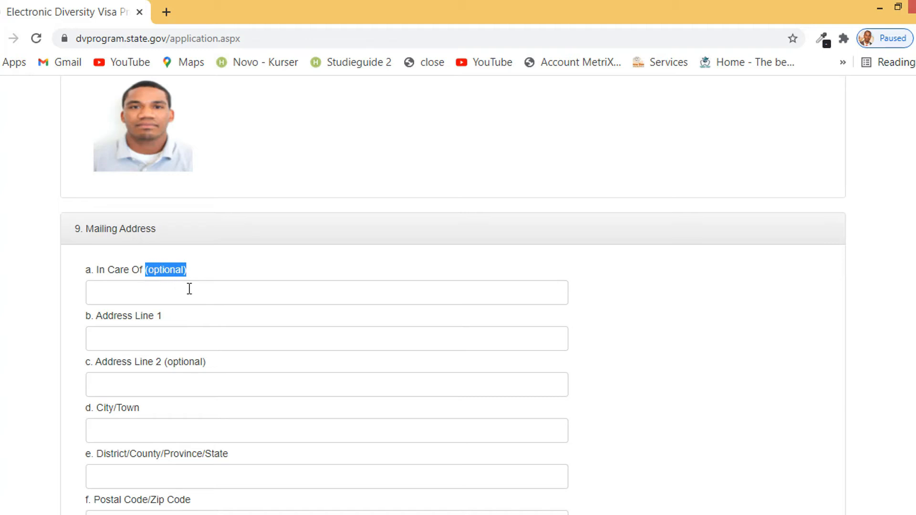
pyautogui.moveTo(108, 316); pyautogui.dragTo(176, 319)
pyautogui.click(134, 344)
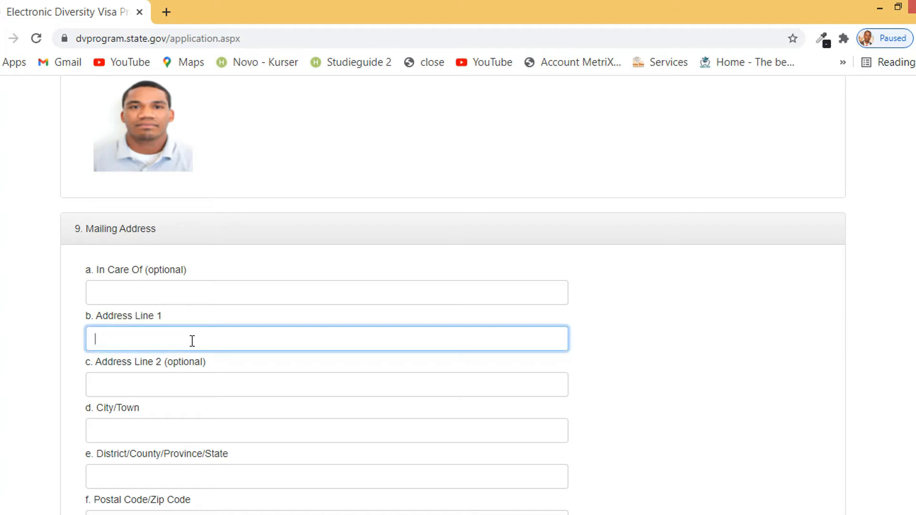
pyautogui.scroll(-1, 188, 341)
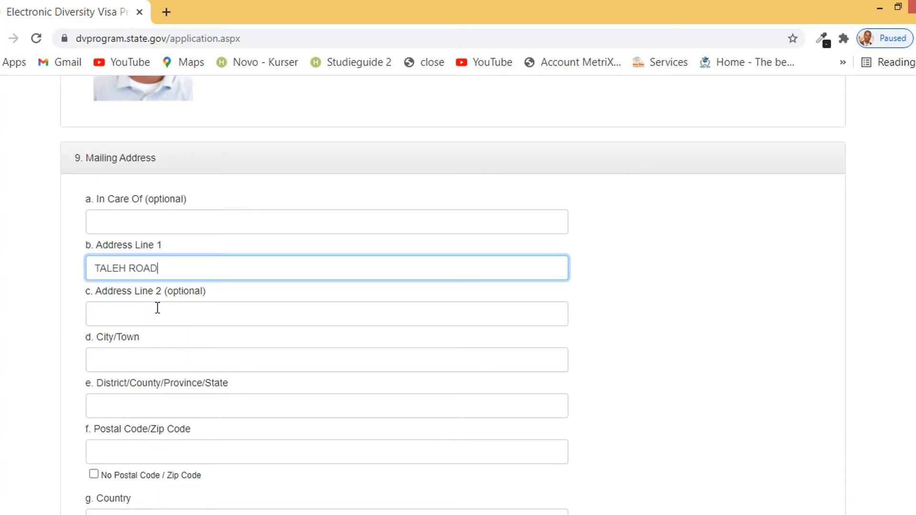
pyautogui.click(170, 352)
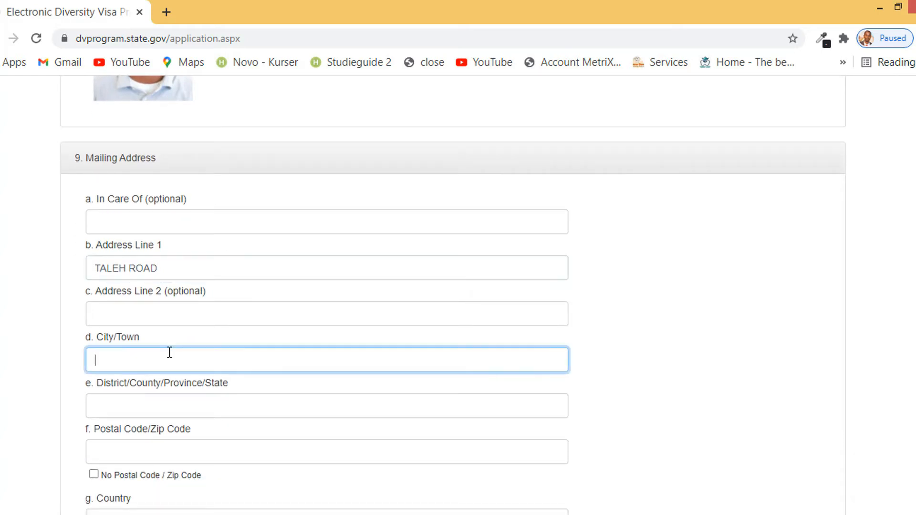
pyautogui.write('MOGADISHU')
pyautogui.click(181, 401)
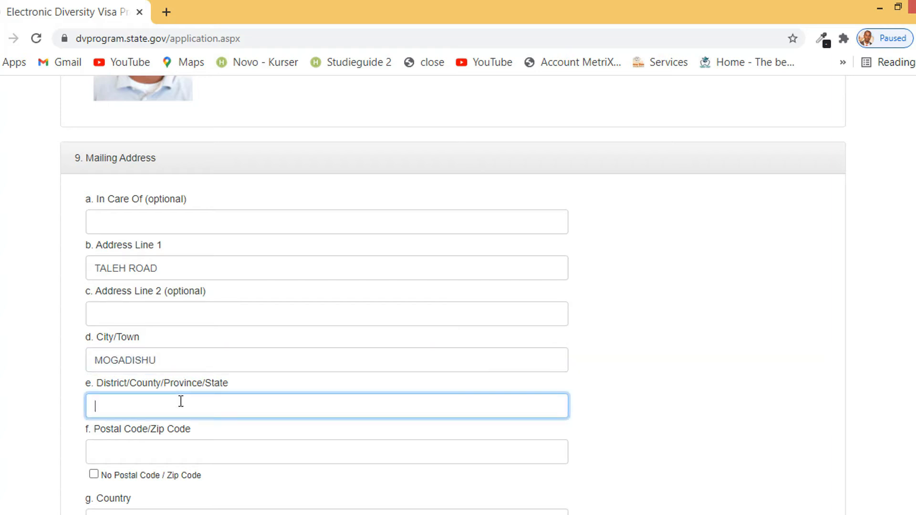
pyautogui.write('BENADIR')
pyautogui.scroll(-3, 190, 396)
pyautogui.click(158, 311)
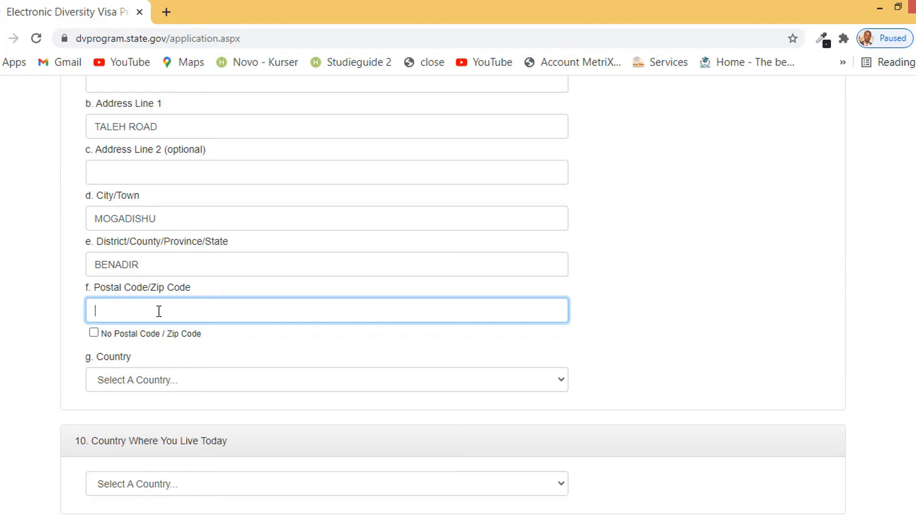
# Tick No Postal Code and set the mailing address country to Somalia
pyautogui.click(93, 332)
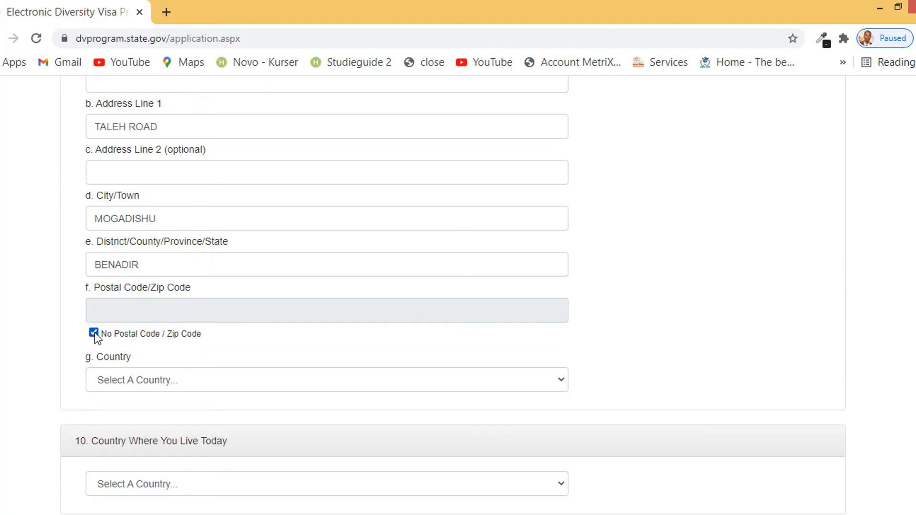
pyautogui.scroll(-1, 191, 326)
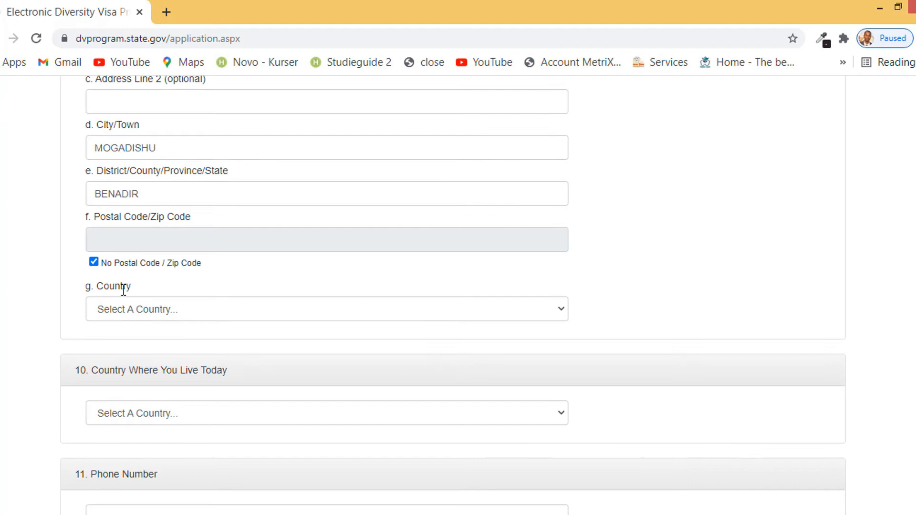
pyautogui.click(145, 310)
pyautogui.write('san')
pyautogui.press('Down')
pyautogui.press('Down')
pyautogui.press('Down')
pyautogui.press('Down')
pyautogui.press('Down')
pyautogui.press('Down')
pyautogui.press('Down')
pyautogui.press('Down')
pyautogui.press('Down')
pyautogui.press('Down')
pyautogui.press('Down')
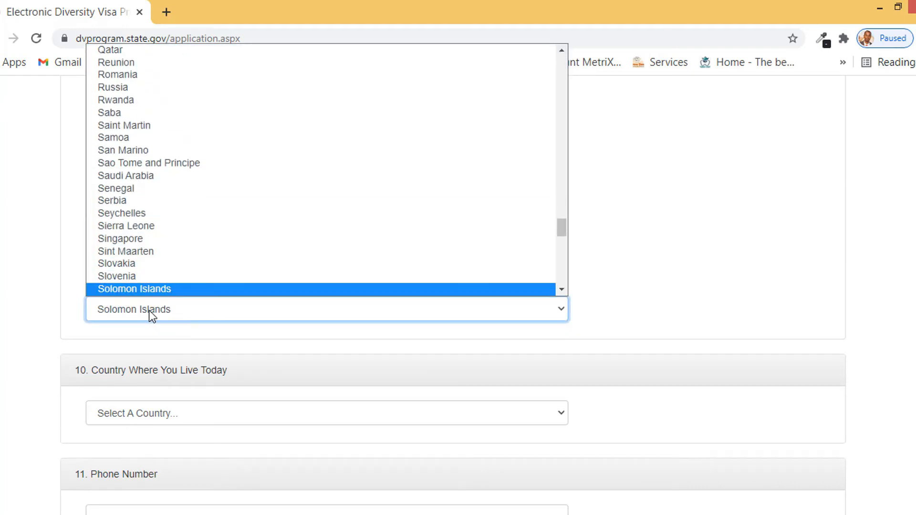
pyautogui.press('Down')
pyautogui.press('Down')
pyautogui.press('Up')
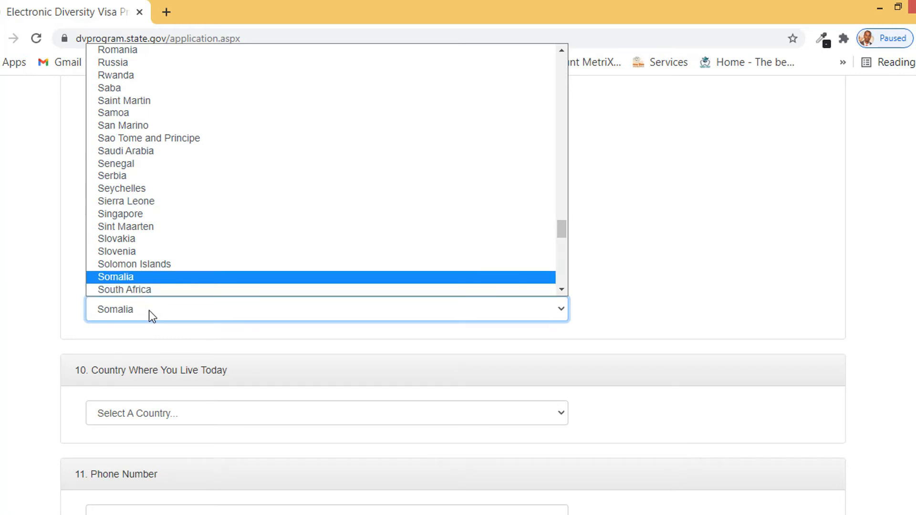
pyautogui.press('Return')
# Set the country where the applicant lives today to Somalia
pyautogui.scroll(-1, 150, 310)
pyautogui.scroll(-2, 152, 310)
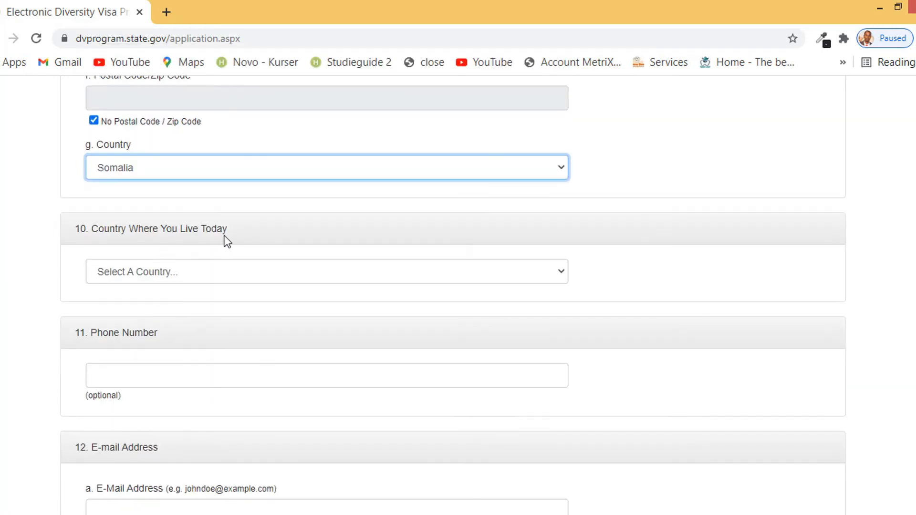
pyautogui.click(197, 271)
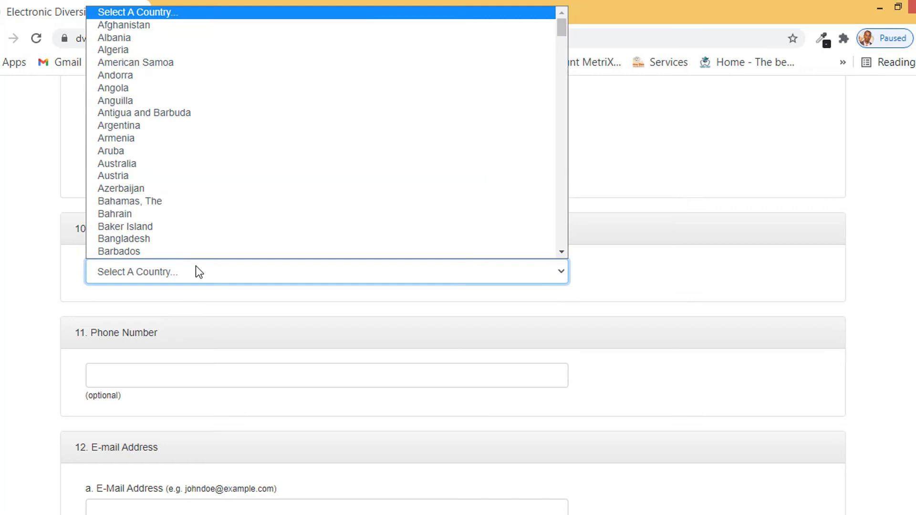
pyautogui.write('som')
pyautogui.press('Return')
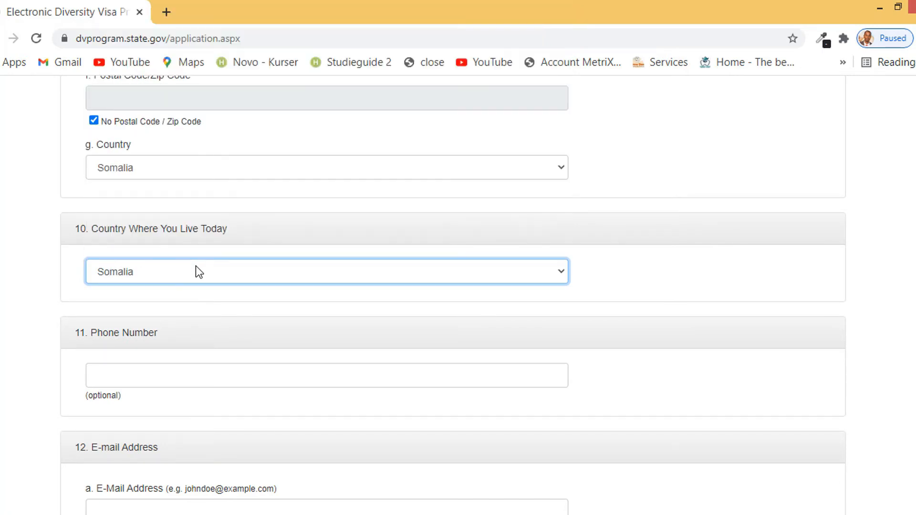
pyautogui.scroll(-1, 187, 320)
# Enter the applicant's international phone number in the Phone Number field
pyautogui.click(187, 301)
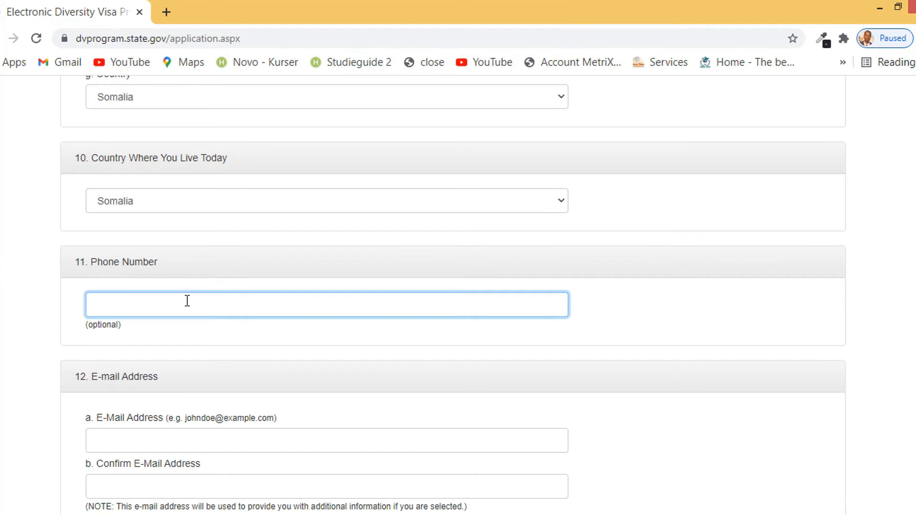
pyautogui.scroll(-1, 199, 300)
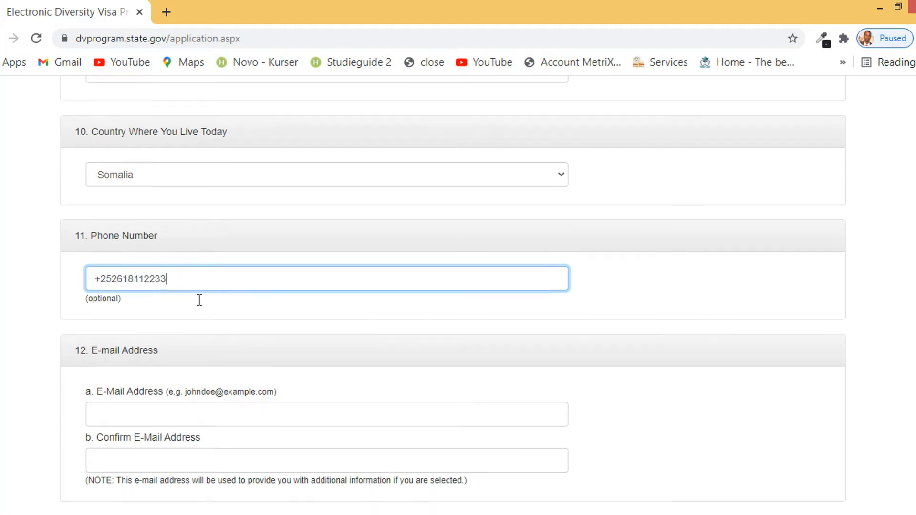
pyautogui.scroll(-2, 199, 299)
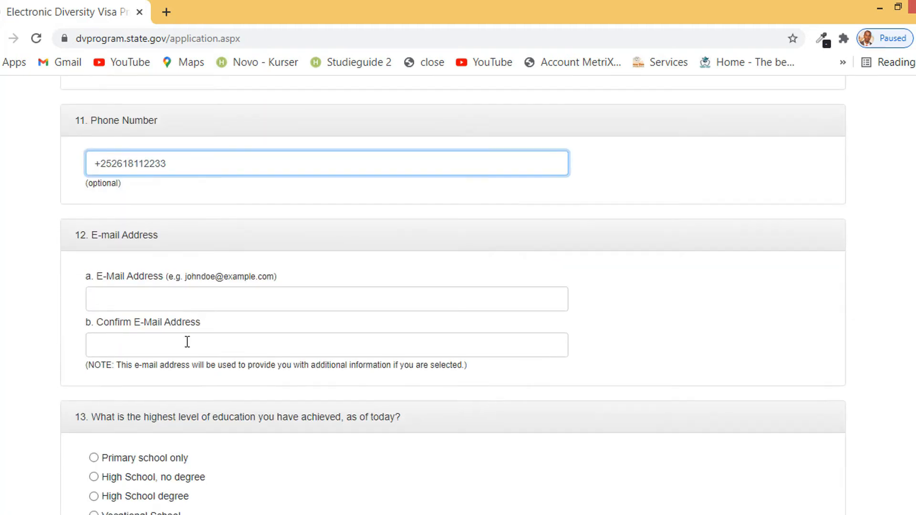
# Type the applicant's e-mail address, correcting a typo, and repeat it in Confirm E-Mail Address
pyautogui.click(156, 299)
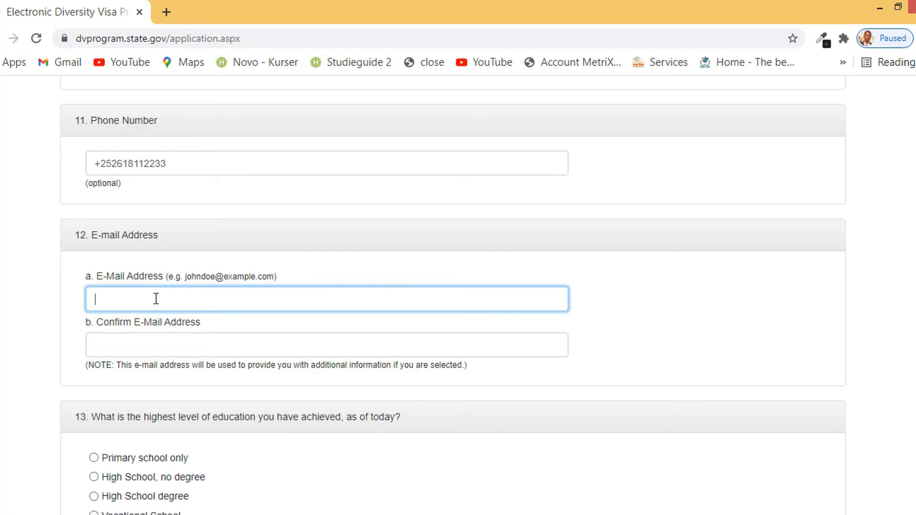
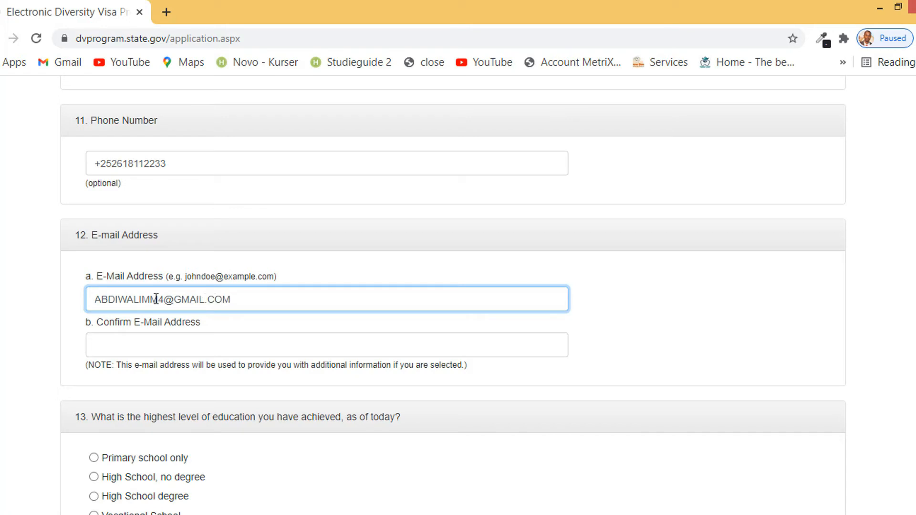
pyautogui.click(151, 345)
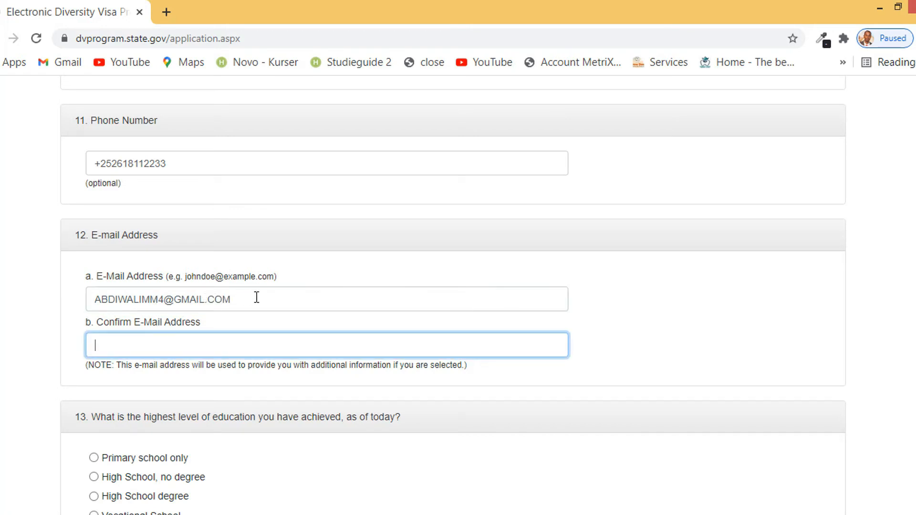
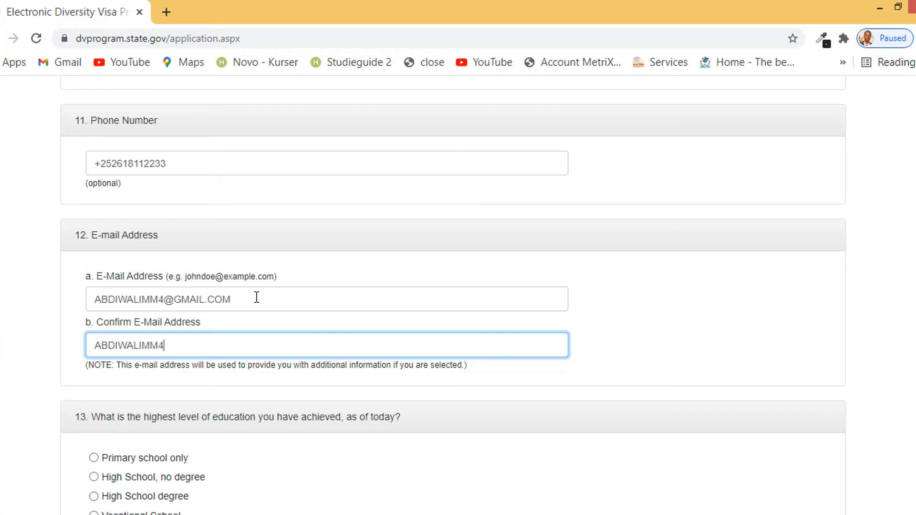
pyautogui.scroll(-3, 257, 298)
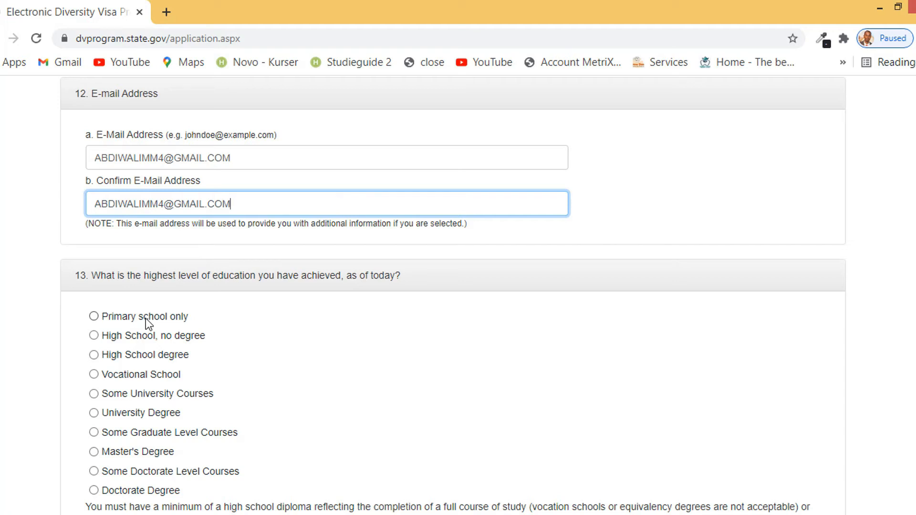
# Set the highest level of education to University Degree
pyautogui.click(162, 316)
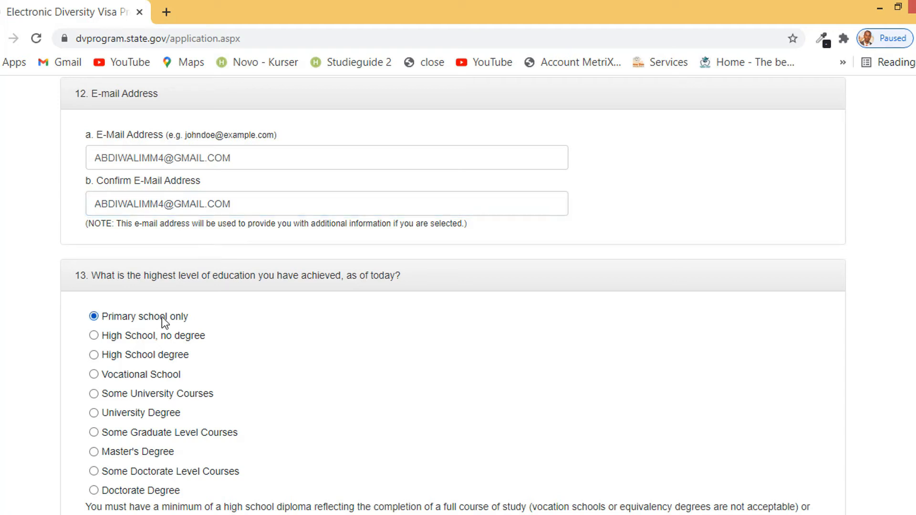
pyautogui.click(161, 415)
pyautogui.scroll(-7, 164, 420)
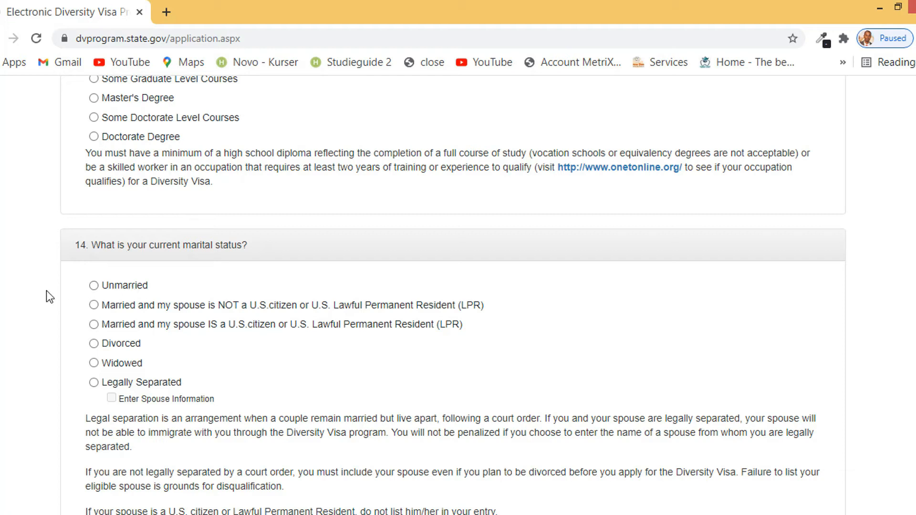
# Mark marital status as Unmarried and enter 0 for Number of Children
pyautogui.click(131, 284)
pyautogui.scroll(-3, 136, 291)
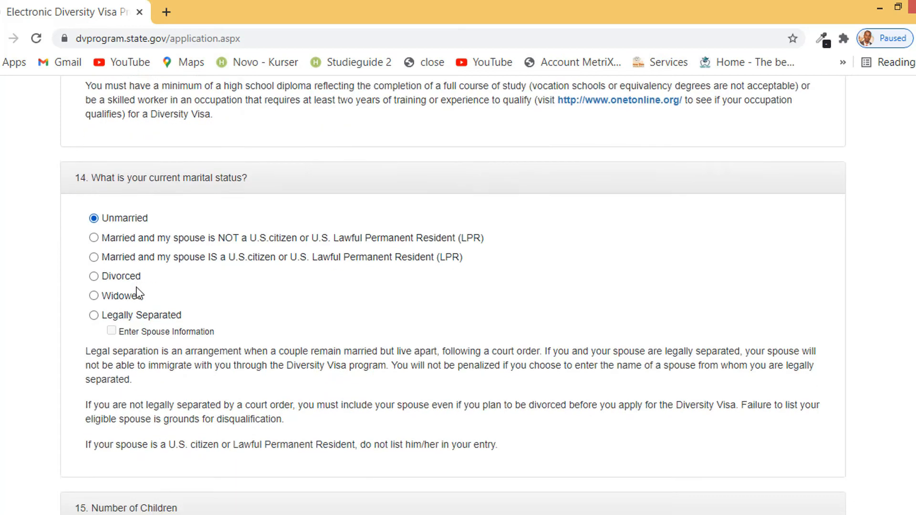
pyautogui.scroll(-2, 202, 267)
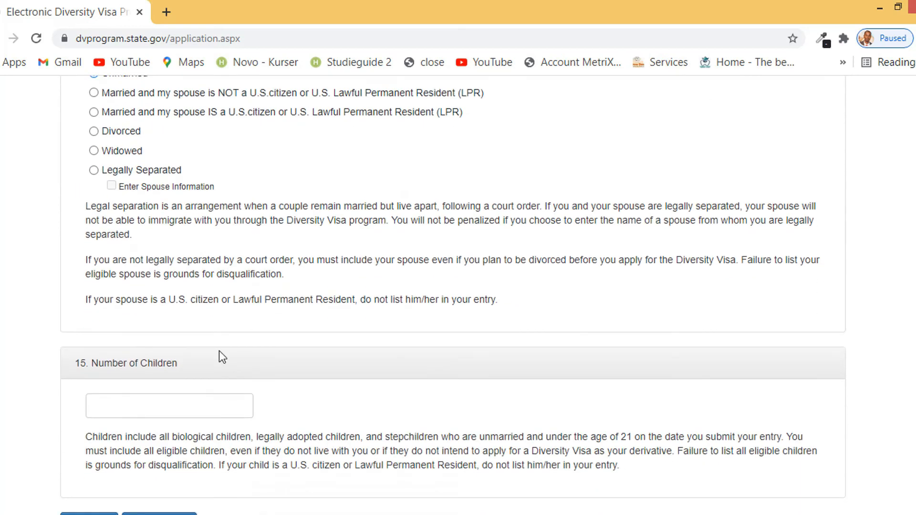
pyautogui.click(179, 412)
pyautogui.write('0')
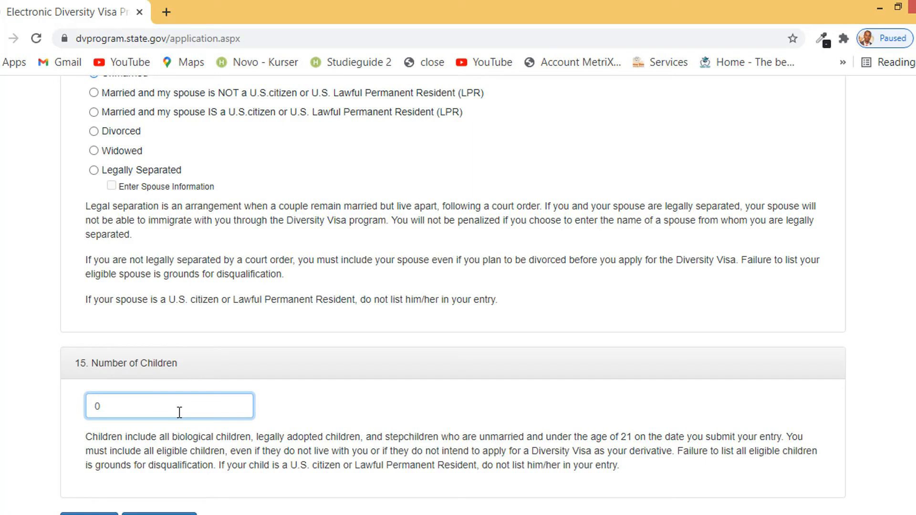
pyautogui.scroll(-5, 179, 412)
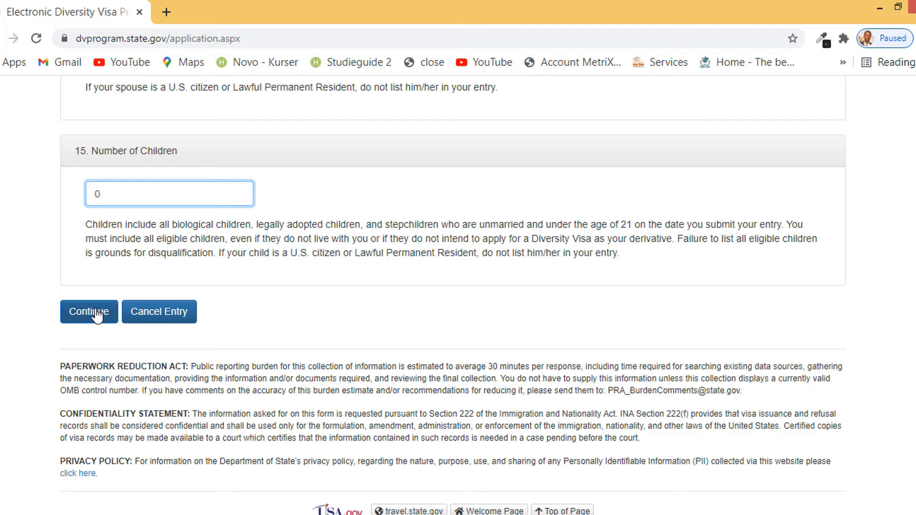
pyautogui.click(97, 314)
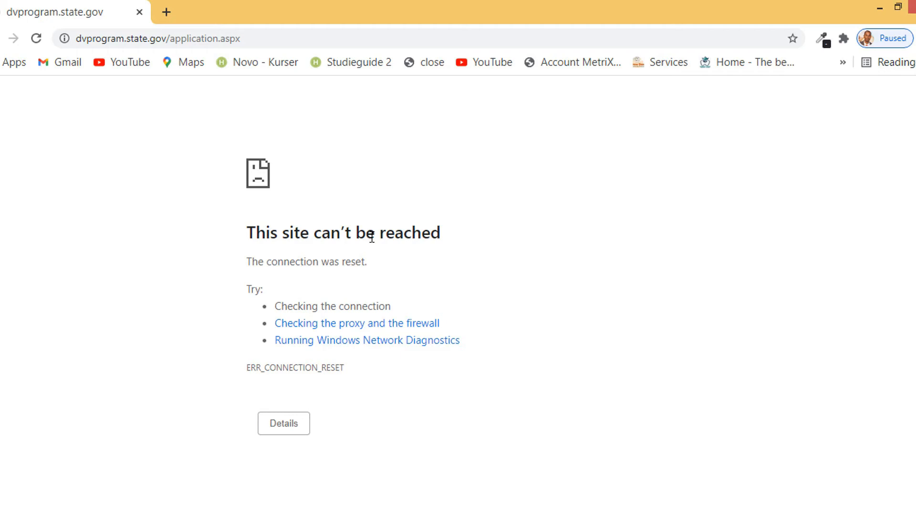
pyautogui.click(6, 39)
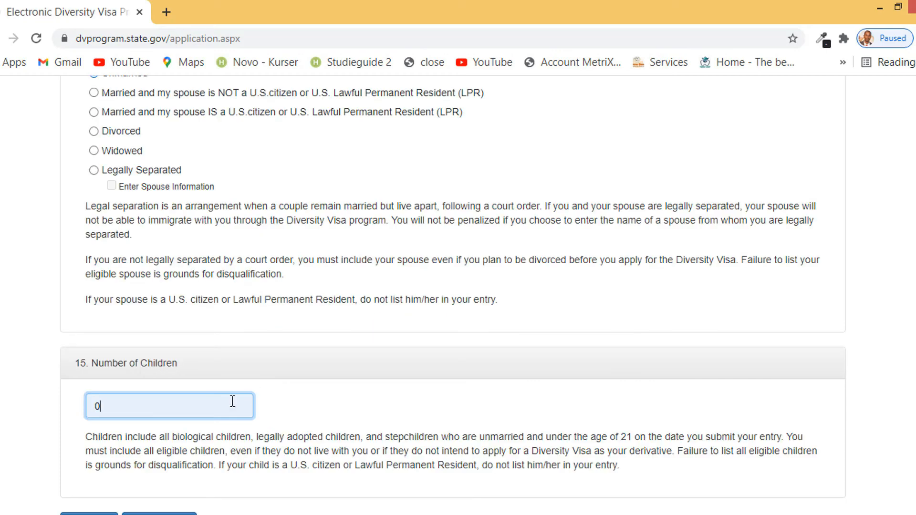
pyautogui.scroll(-1, 177, 409)
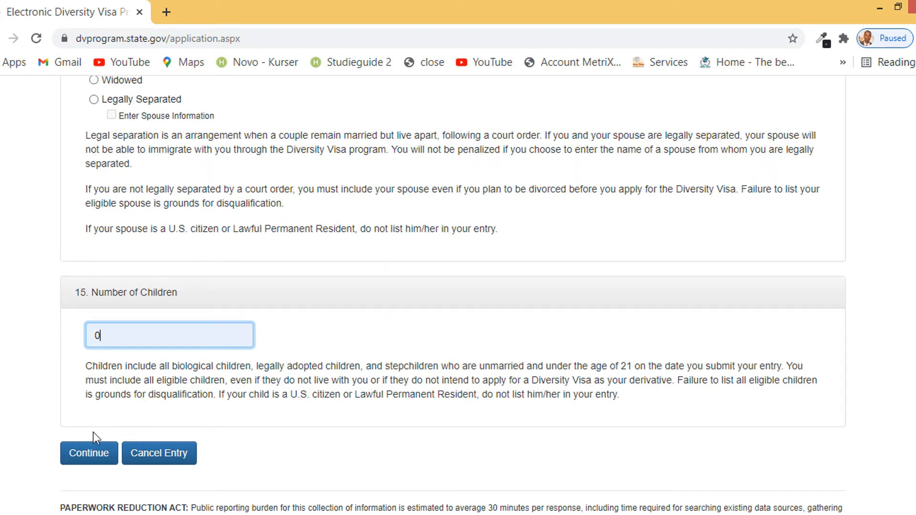
pyautogui.scroll(20, 171, 264)
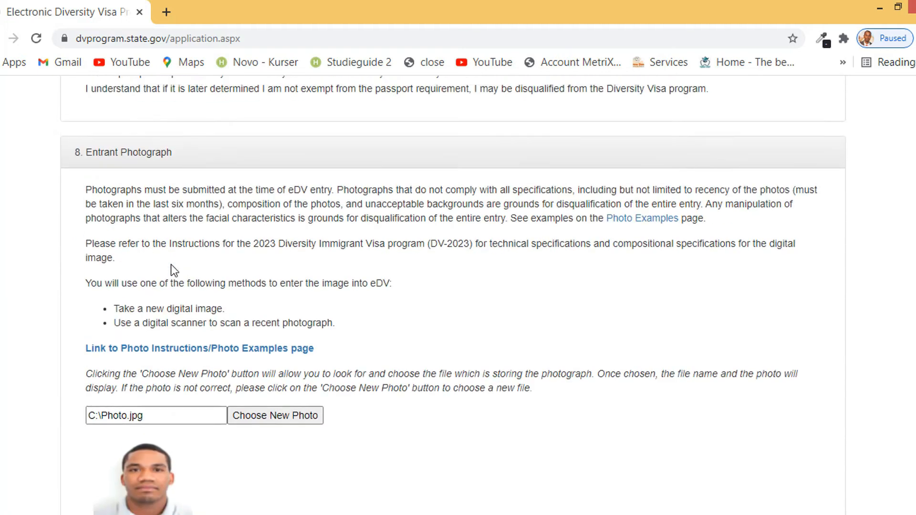
pyautogui.scroll(8, 171, 264)
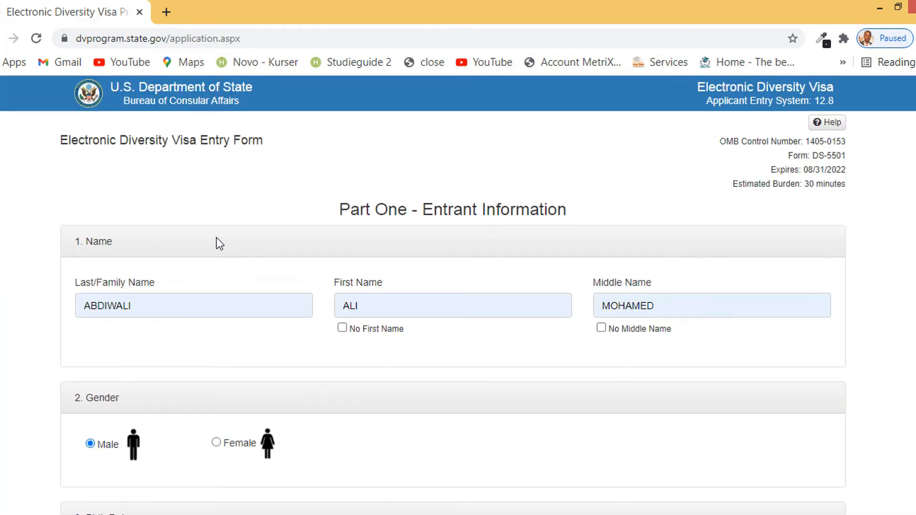
pyautogui.scroll(-20, 216, 243)
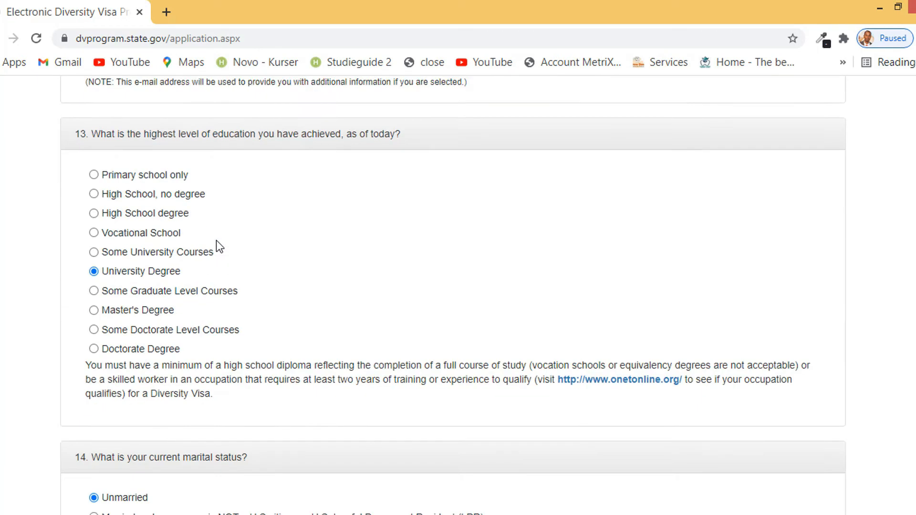
pyautogui.scroll(-12, 216, 239)
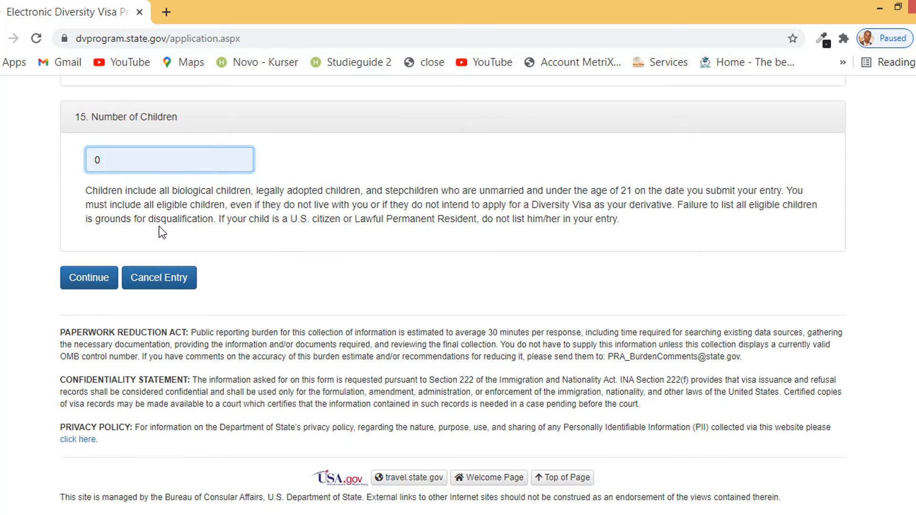
pyautogui.scroll(8, 159, 227)
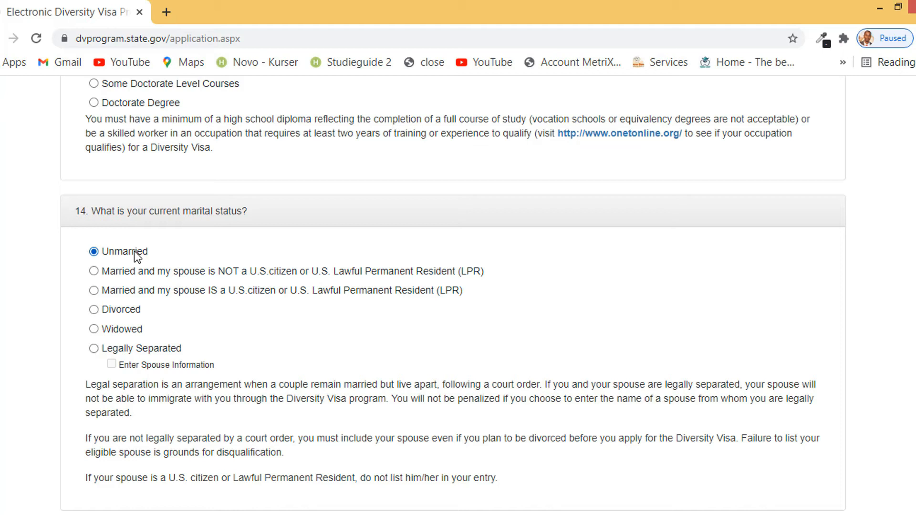
# Return marital status from married to Unmarried and continue to the Part One review
pyautogui.click(233, 272)
pyautogui.scroll(-3, 232, 272)
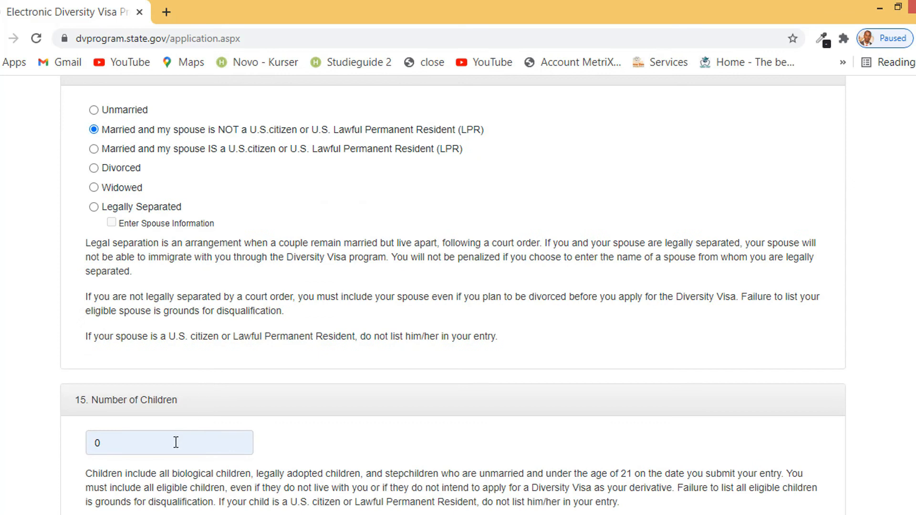
pyautogui.scroll(2, 291, 190)
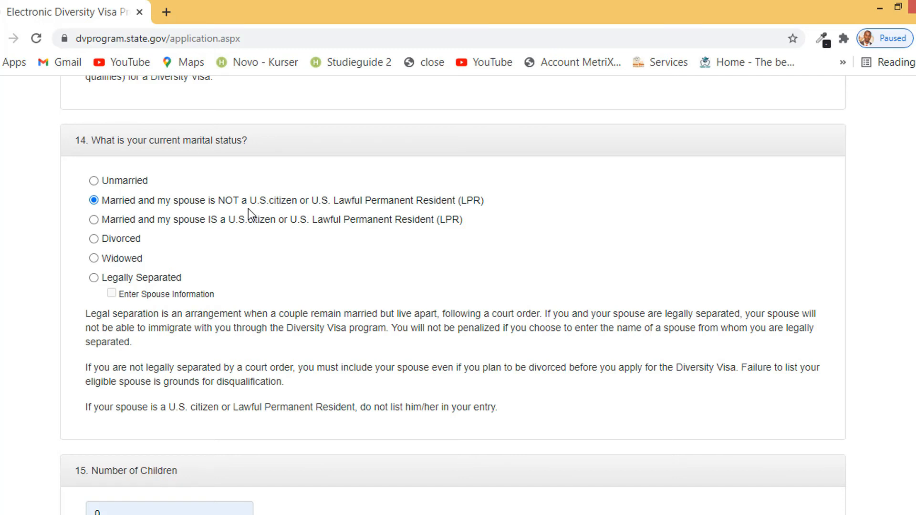
pyautogui.click(122, 183)
pyautogui.scroll(-3, 189, 238)
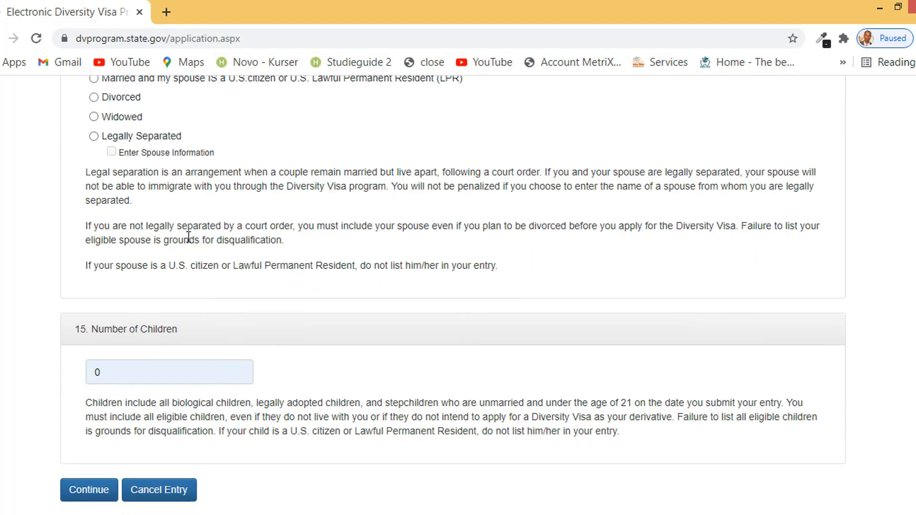
pyautogui.scroll(-4, 202, 339)
pyautogui.click(97, 280)
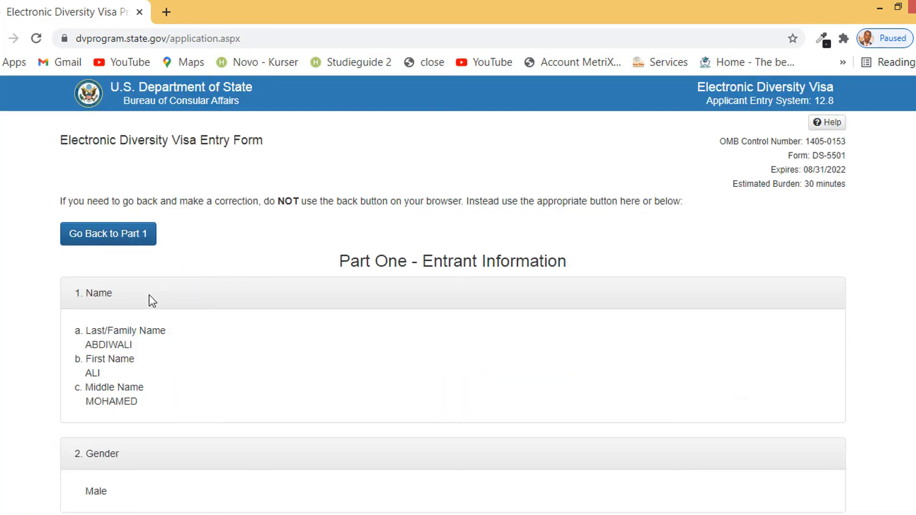
# Scroll through every Part One review entry down to Number of Children, then return to the top
pyautogui.scroll(-3, 149, 296)
pyautogui.scroll(-5, 137, 243)
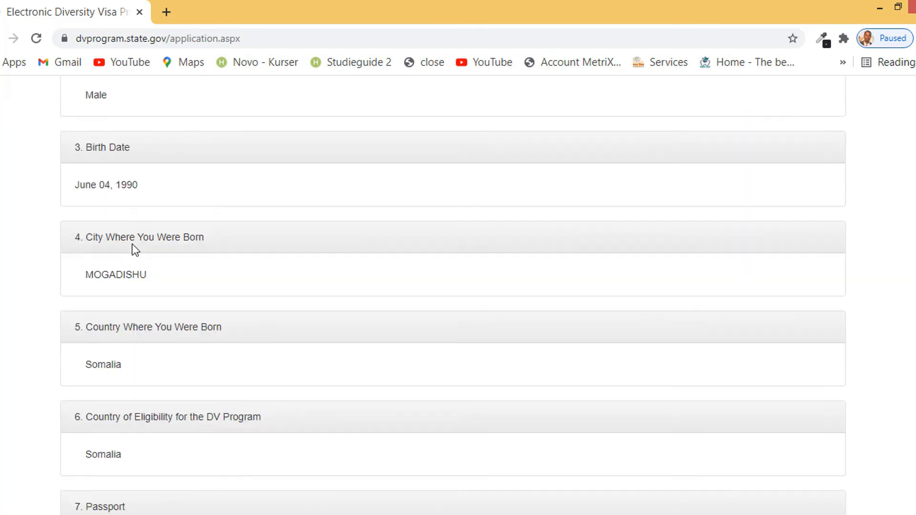
pyautogui.scroll(-6, 111, 173)
pyautogui.scroll(-5, 129, 257)
pyautogui.scroll(-15, 133, 291)
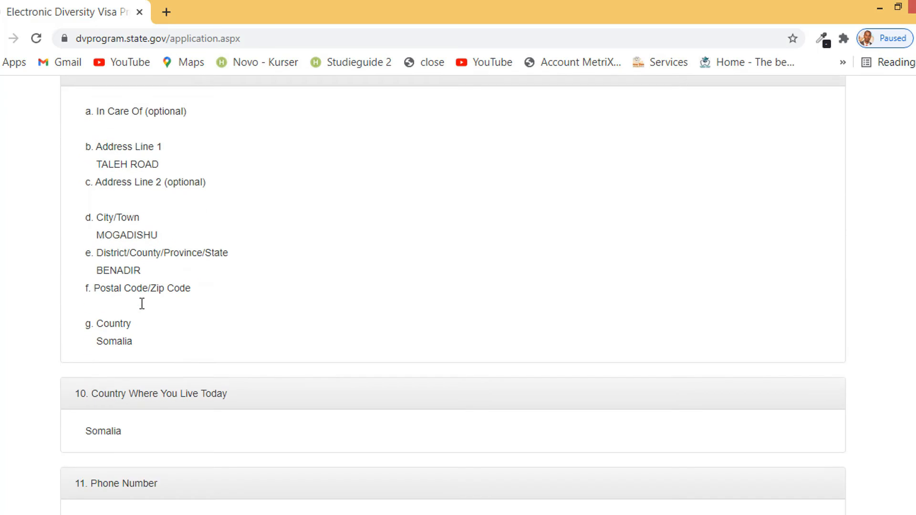
pyautogui.scroll(-12, 144, 304)
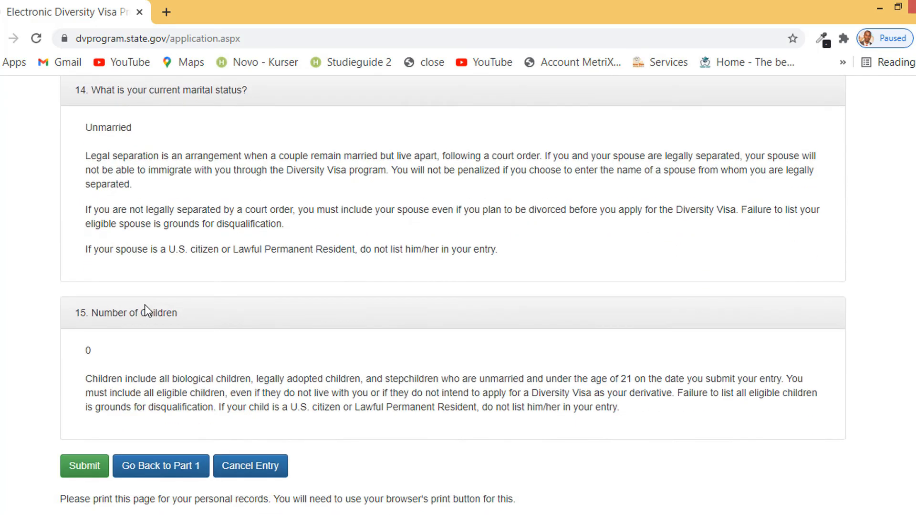
pyautogui.press('Home')
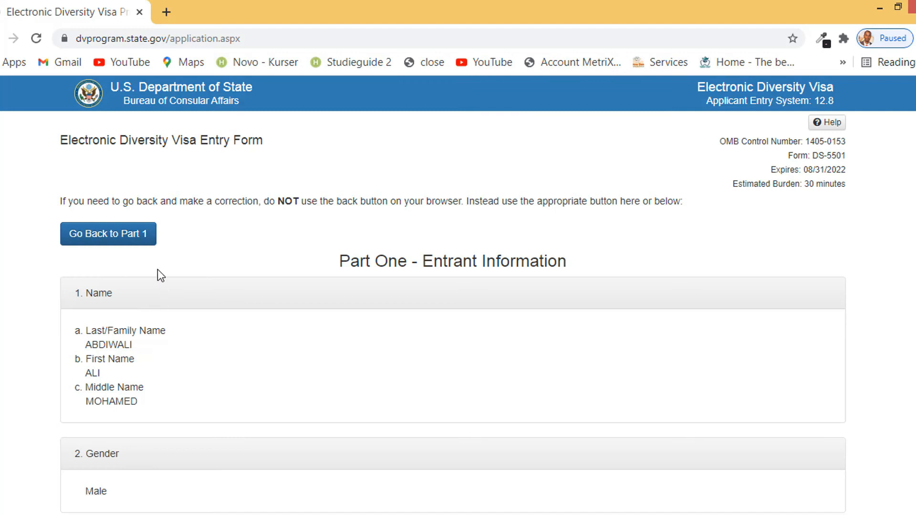
# Re-check the review entries and bring up the print dialog with Ctrl+P
pyautogui.scroll(-20, 157, 271)
pyautogui.scroll(-8, 158, 311)
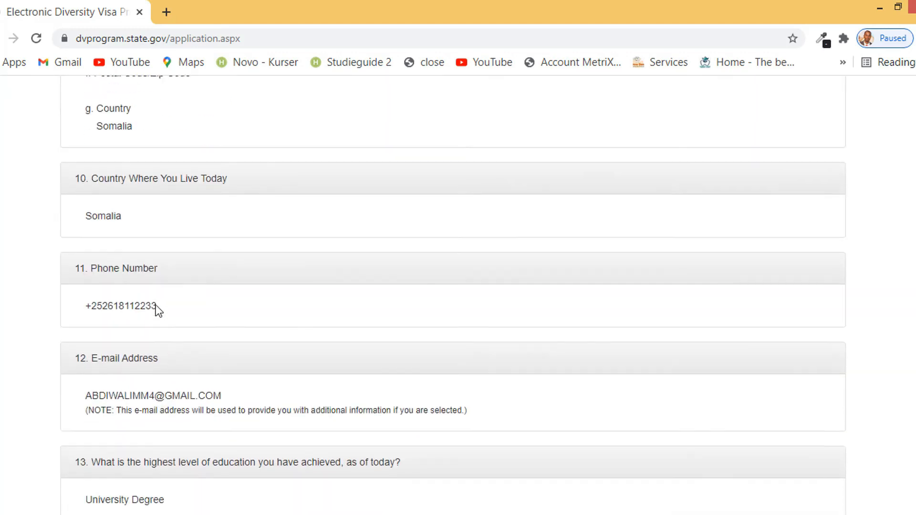
pyautogui.scroll(-13, 159, 311)
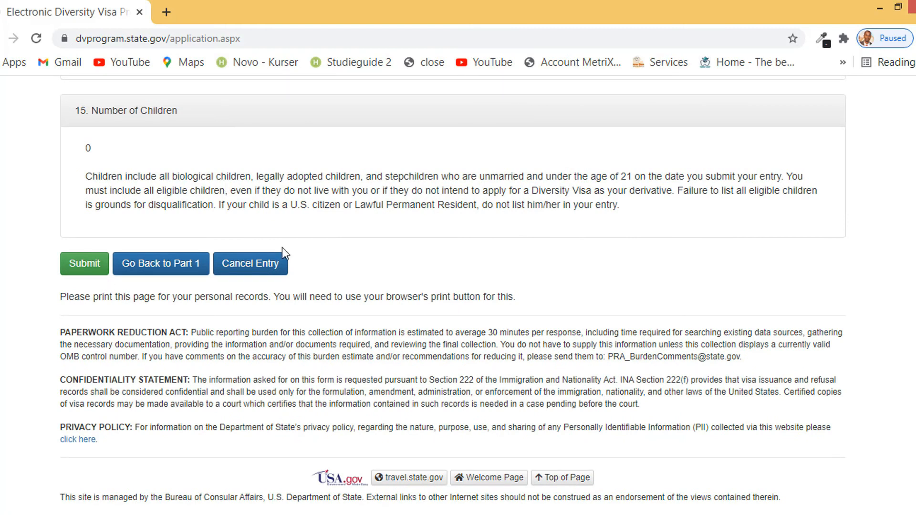
pyautogui.scroll(10, 280, 256)
pyautogui.scroll(20, 250, 243)
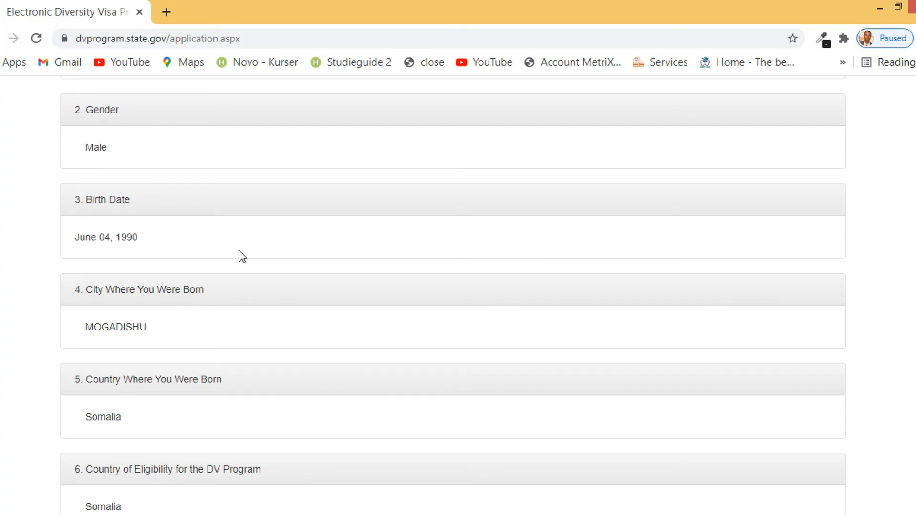
pyautogui.scroll(7, 241, 256)
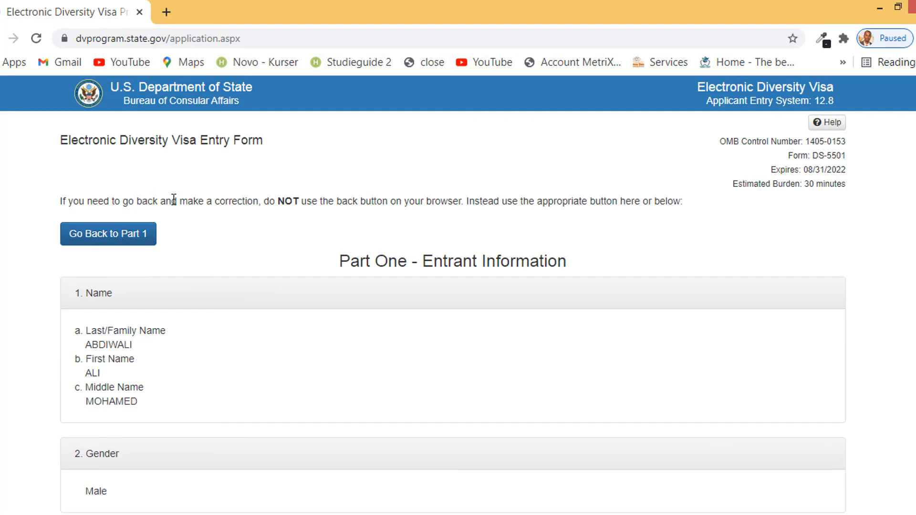
pyautogui.hotkey('ctrl', 'p')
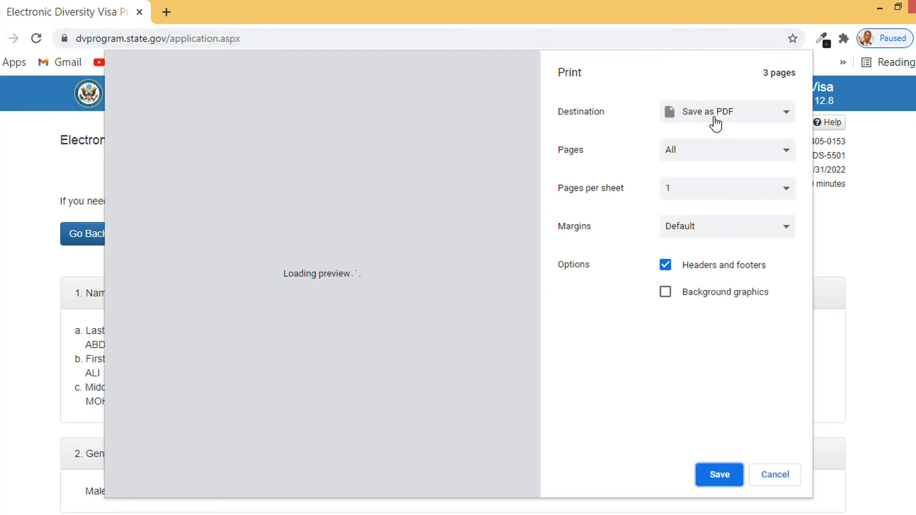
# Print the review page to Save as PDF and save it as XARAYN in Downloads
pyautogui.click(714, 119)
pyautogui.click(725, 141)
pyautogui.click(727, 114)
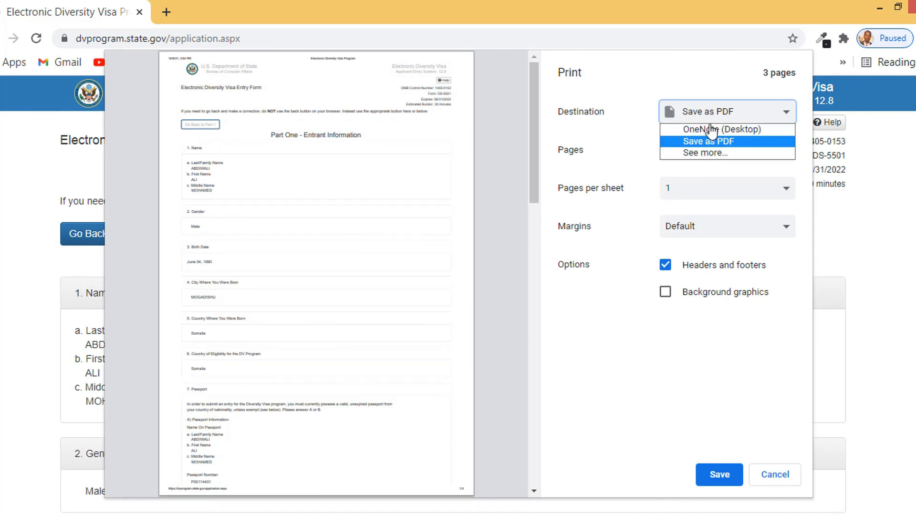
pyautogui.click(743, 142)
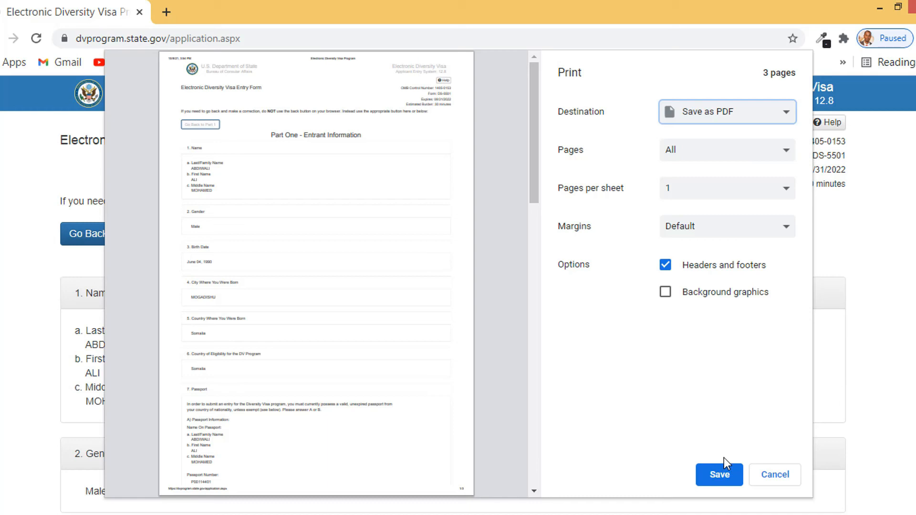
pyautogui.click(719, 477)
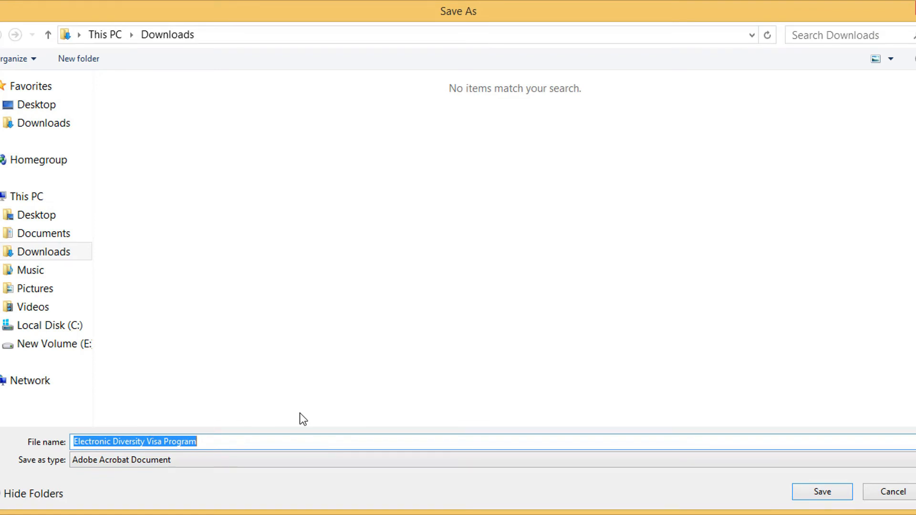
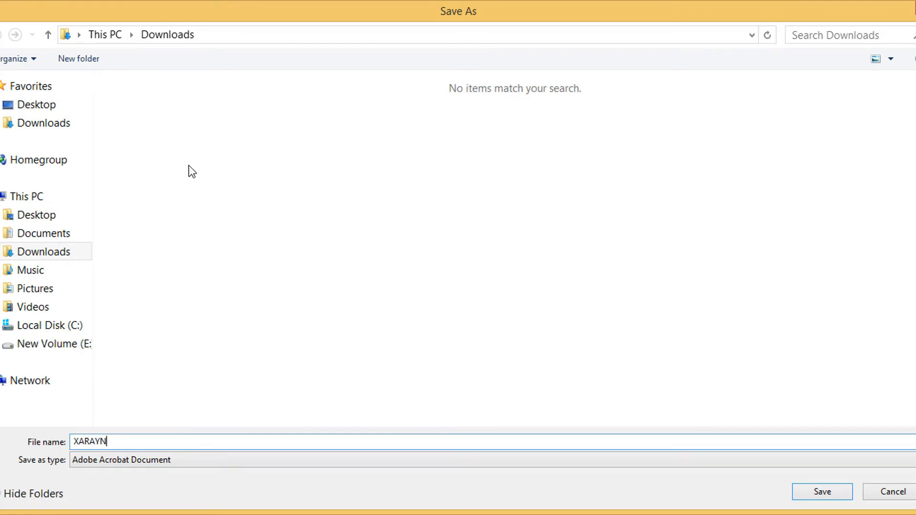
pyautogui.click(822, 492)
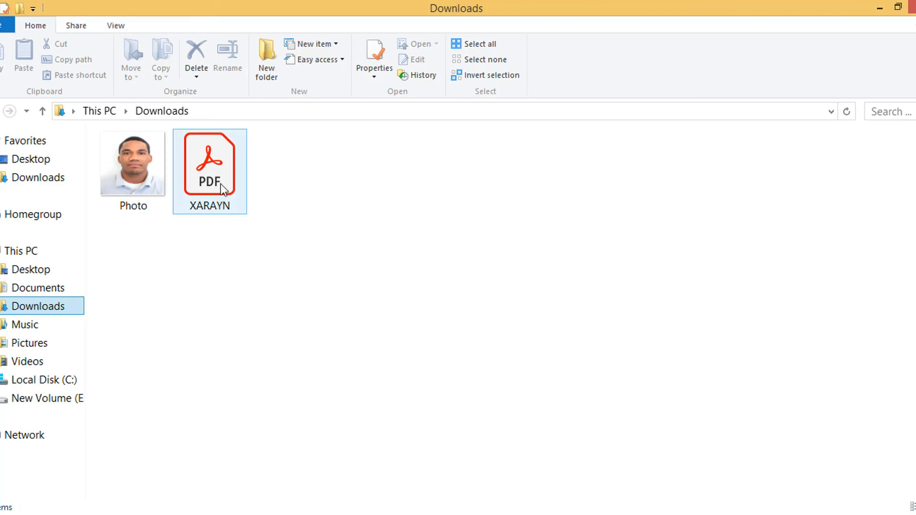
# Select the saved XARAYN PDF in Downloads, then return to the Chrome visa form
pyautogui.click(226, 191)
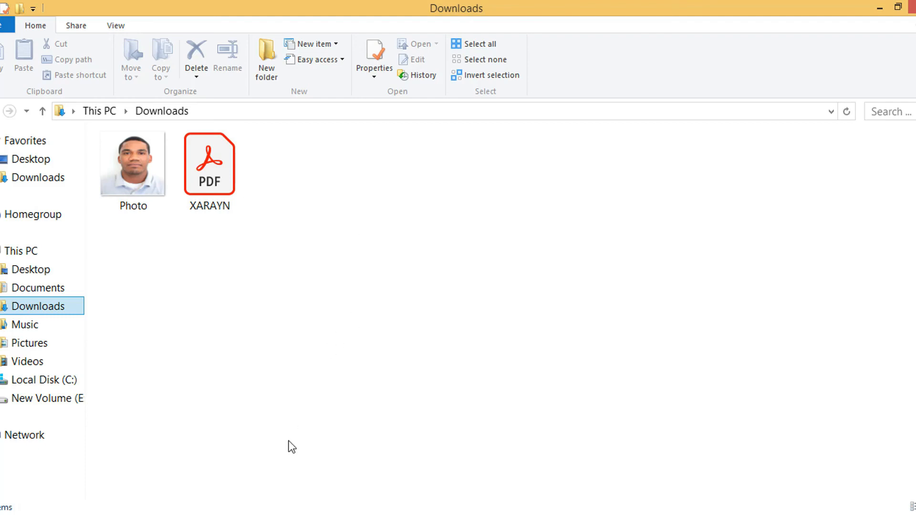
pyautogui.click(217, 514)
pyautogui.scroll(-18, 176, 356)
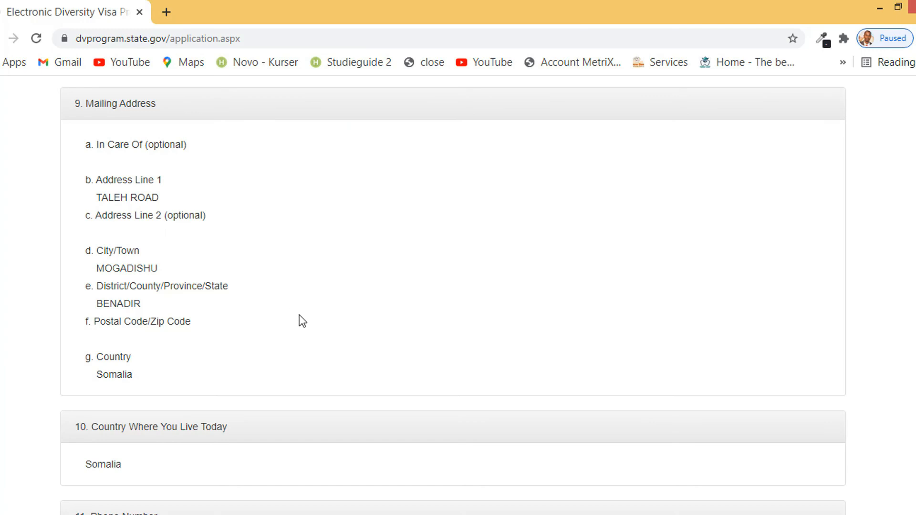
pyautogui.scroll(-15, 302, 320)
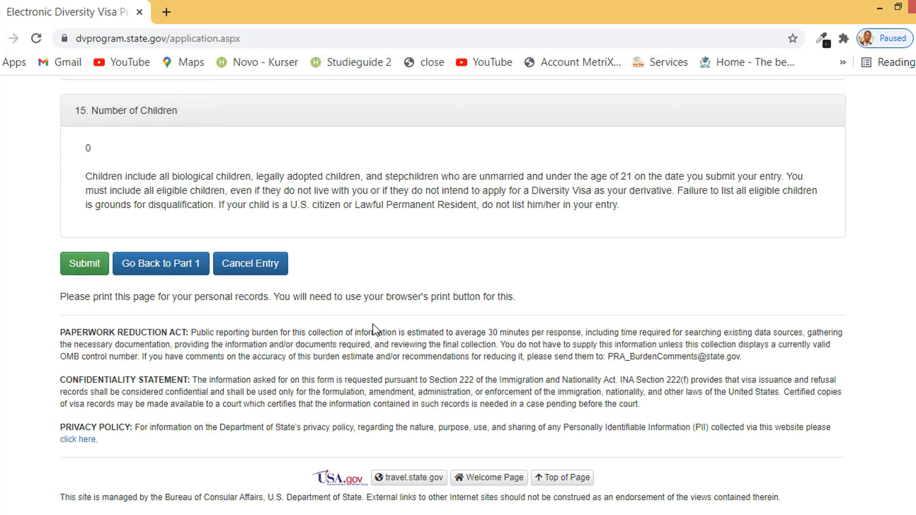
pyautogui.click(382, 514)
pyautogui.click(482, 374)
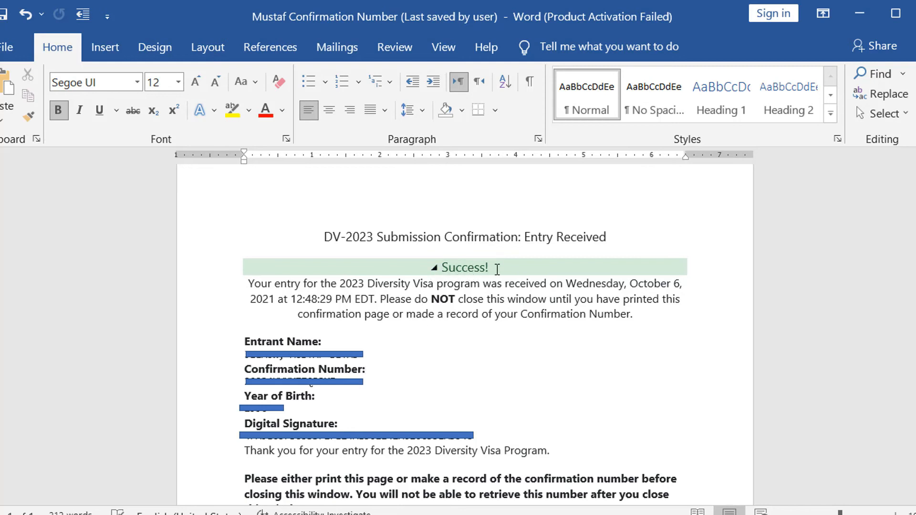
pyautogui.moveTo(514, 270); pyautogui.dragTo(429, 265)
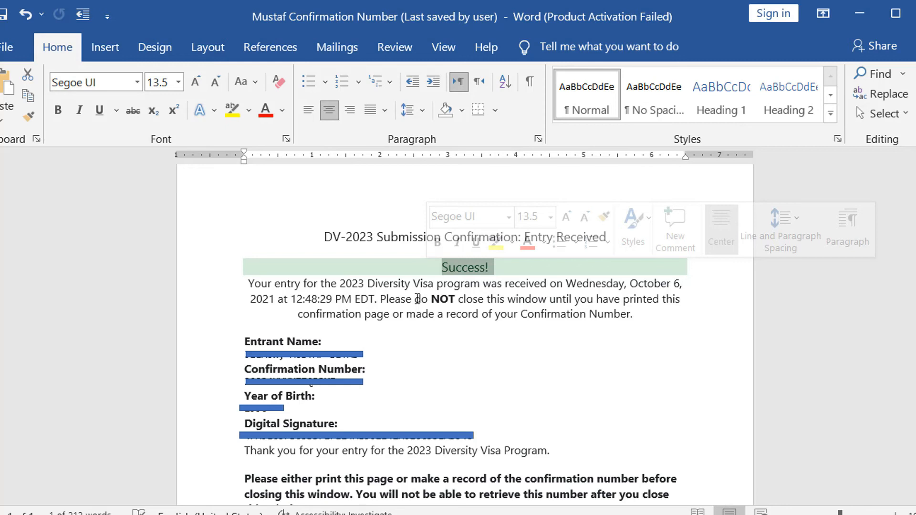
pyautogui.click(568, 294)
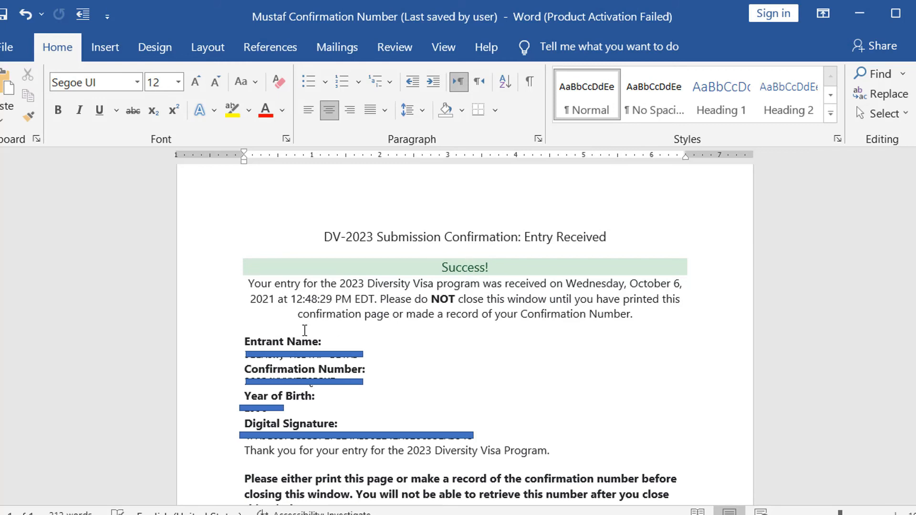
pyautogui.click(336, 351)
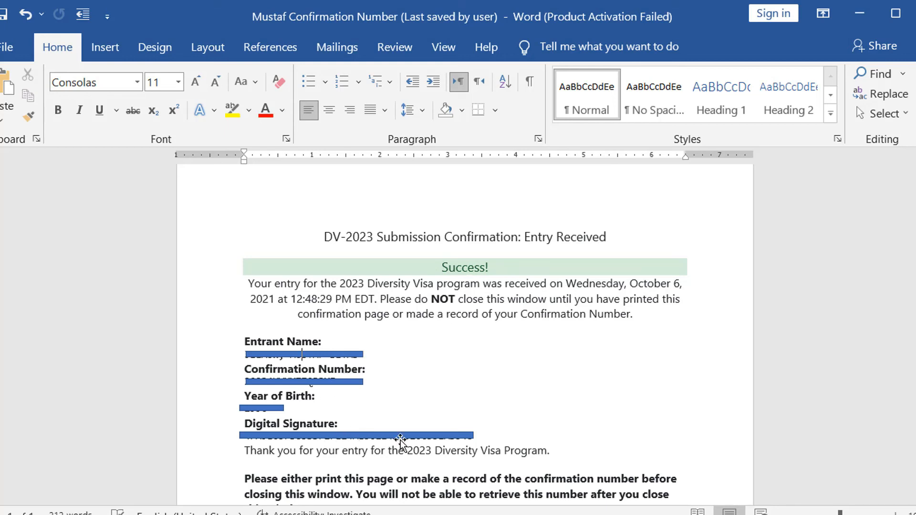
pyautogui.moveTo(489, 268); pyautogui.dragTo(475, 268)
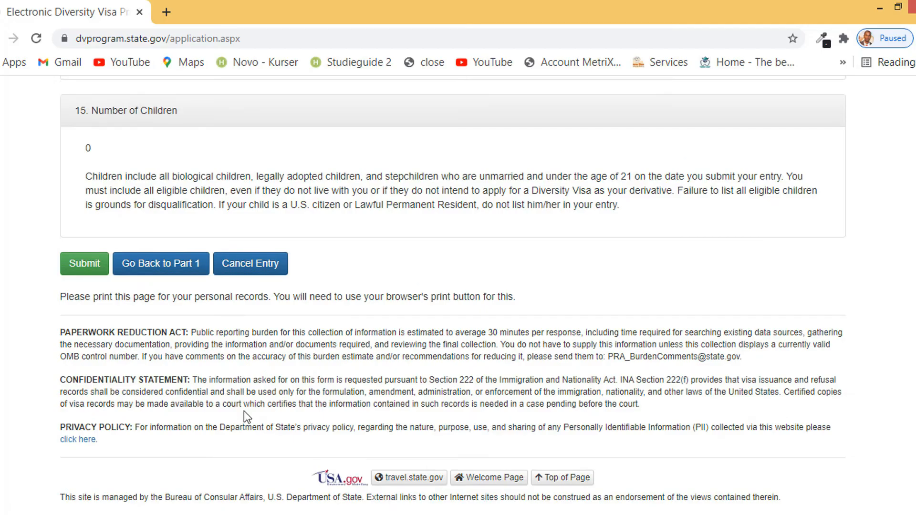
# Go back to Part One of the entry for editing
pyautogui.scroll(10, 244, 381)
pyautogui.scroll(6, 244, 361)
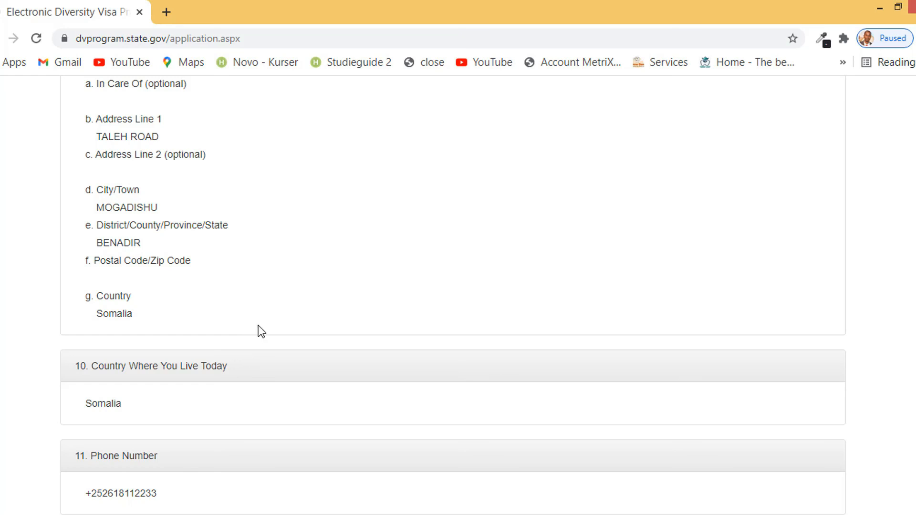
pyautogui.scroll(1, 259, 329)
pyautogui.scroll(20, 258, 325)
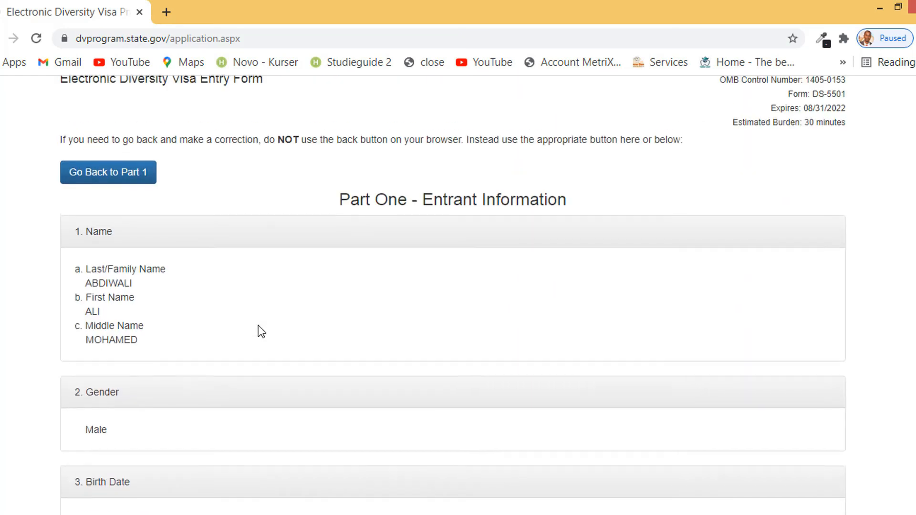
pyautogui.click(142, 236)
# Change marital status to married with a spouse who is not a U.S. citizen
pyautogui.scroll(-20, 178, 289)
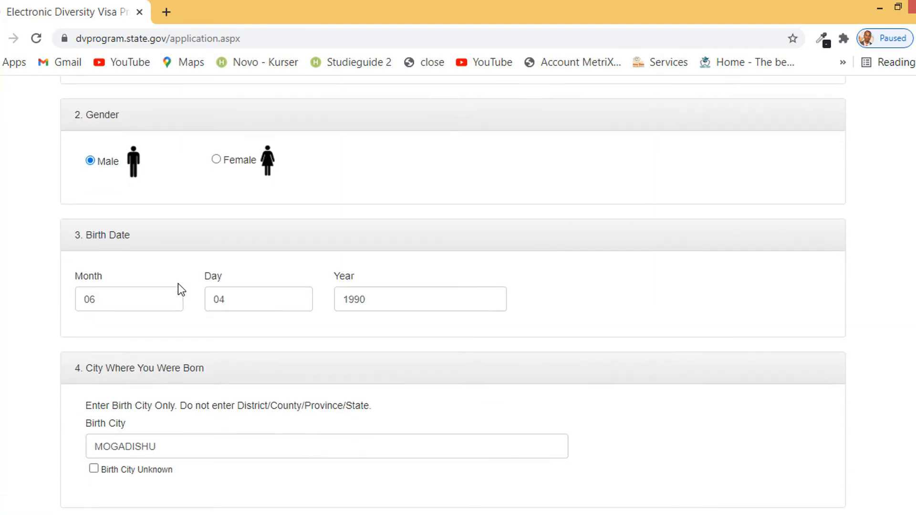
pyautogui.scroll(-15, 181, 296)
pyautogui.scroll(8, 190, 314)
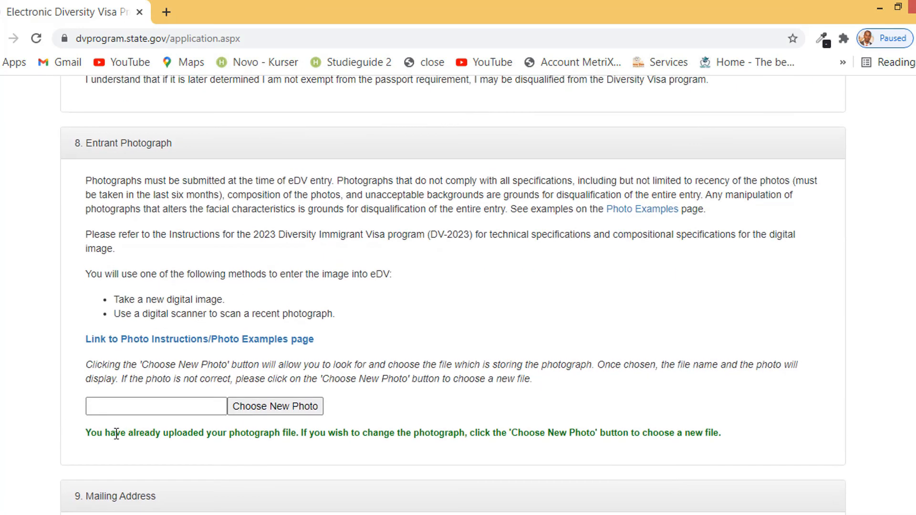
pyautogui.scroll(-10, 215, 432)
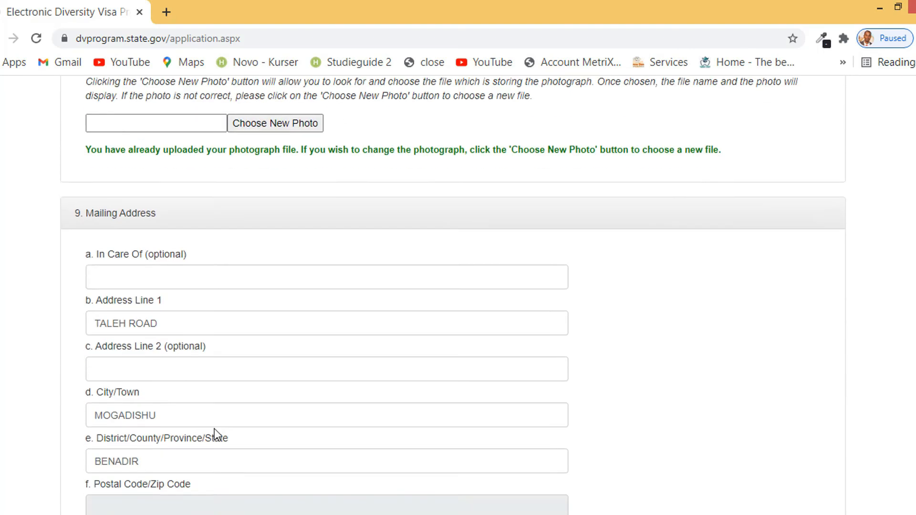
pyautogui.scroll(4, 198, 432)
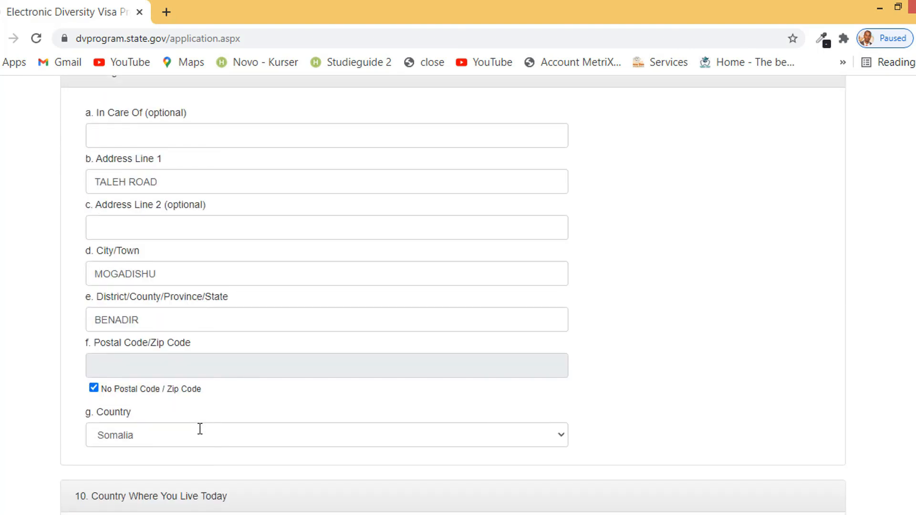
pyautogui.scroll(-12, 199, 428)
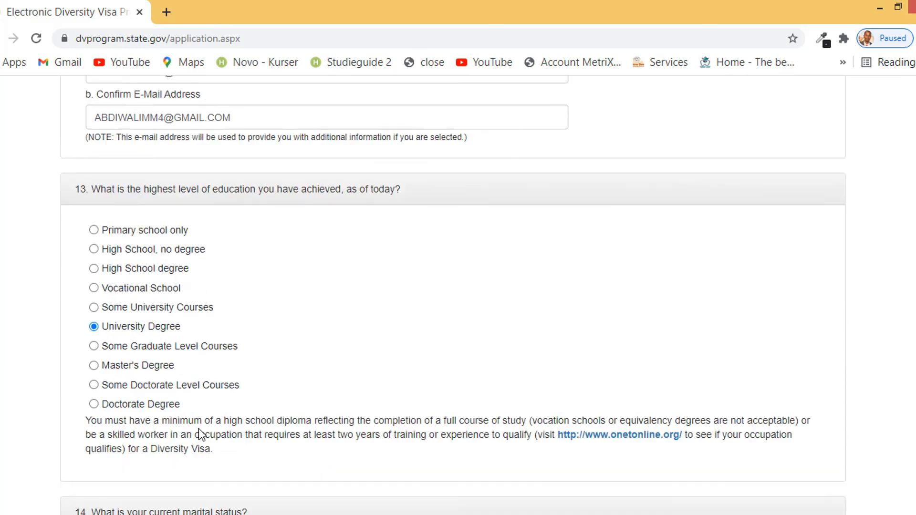
pyautogui.scroll(-3, 199, 434)
pyautogui.scroll(-3, 199, 422)
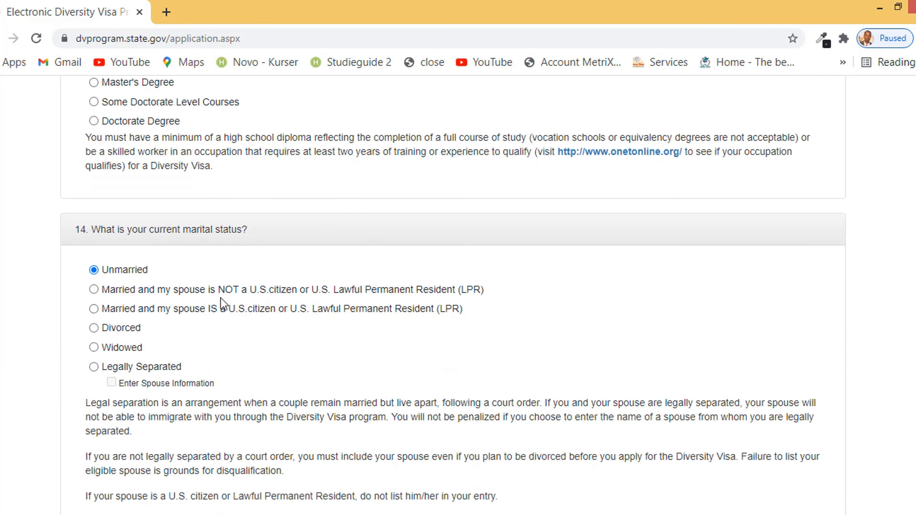
pyautogui.click(147, 294)
# Replace the Number of Children value with 2
pyautogui.scroll(-5, 437, 314)
pyautogui.doubleClick(150, 319)
pyautogui.write('2')
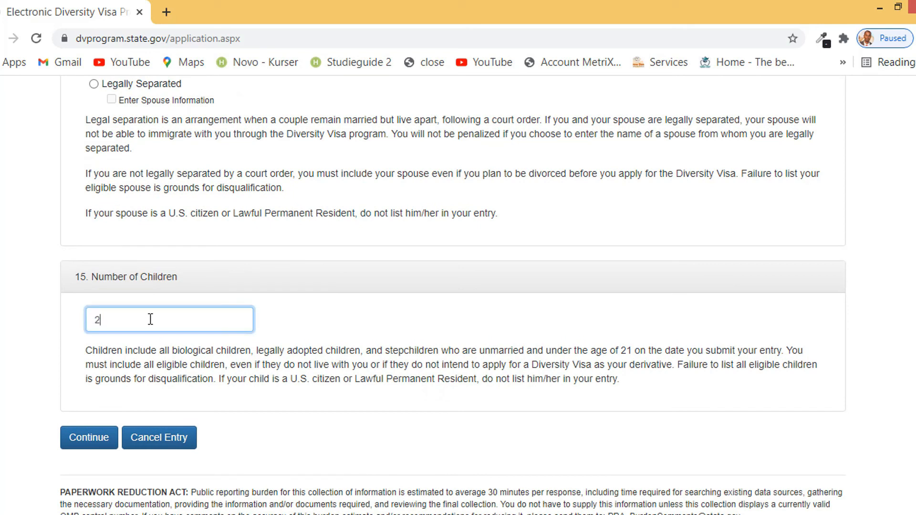
# Continue from Part One to the Part Two – Derivatives page
pyautogui.click(92, 443)
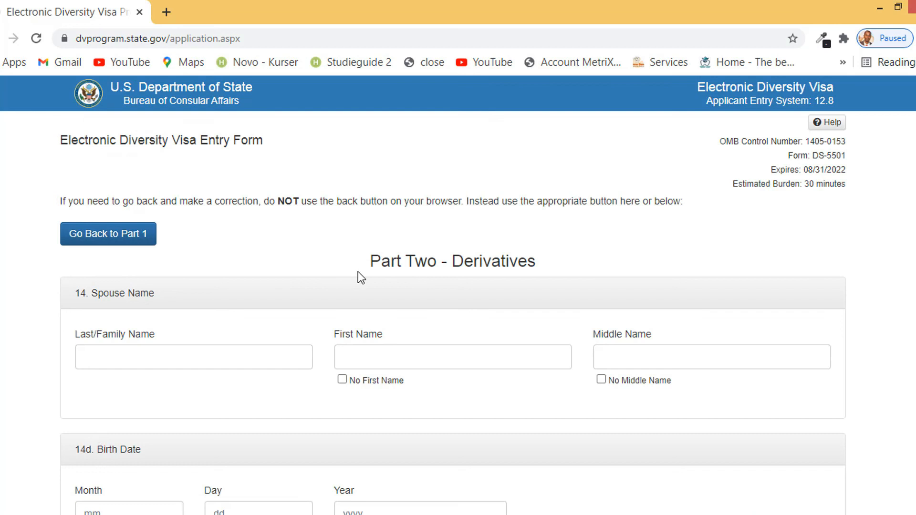
pyautogui.moveTo(536, 265); pyautogui.dragTo(458, 267)
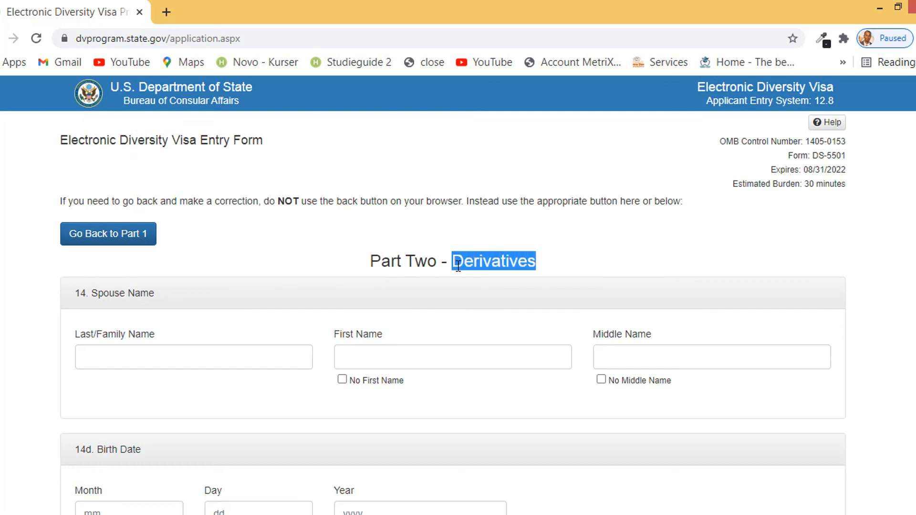
pyautogui.moveTo(373, 265); pyautogui.dragTo(570, 270)
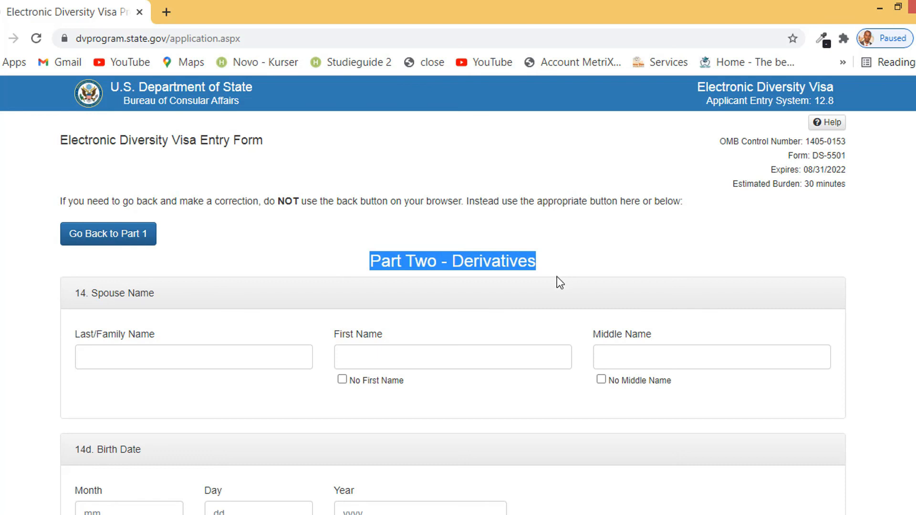
pyautogui.moveTo(155, 293)
pyautogui.mouseDown()
pyautogui.moveTo(89, 292)
pyautogui.moveTo(161, 292)
pyautogui.mouseUp()
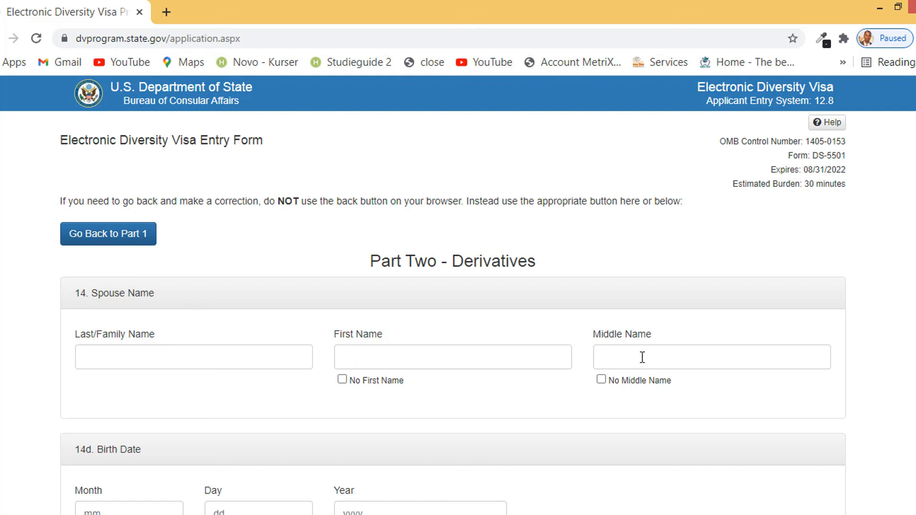
# Scroll past the blank spouse details and photograph down to Child #1 Name
pyautogui.scroll(-3, 639, 358)
pyautogui.scroll(-6, 143, 320)
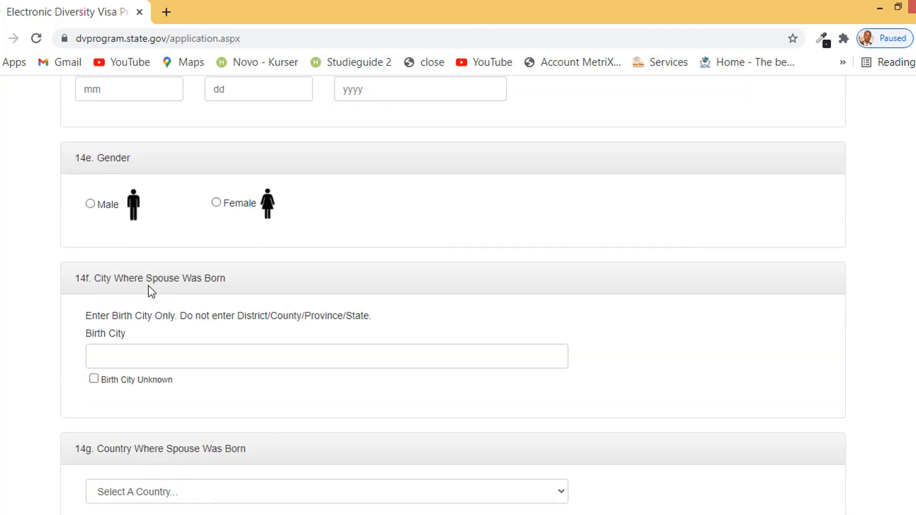
pyautogui.scroll(-1, 210, 283)
pyautogui.scroll(-3, 187, 284)
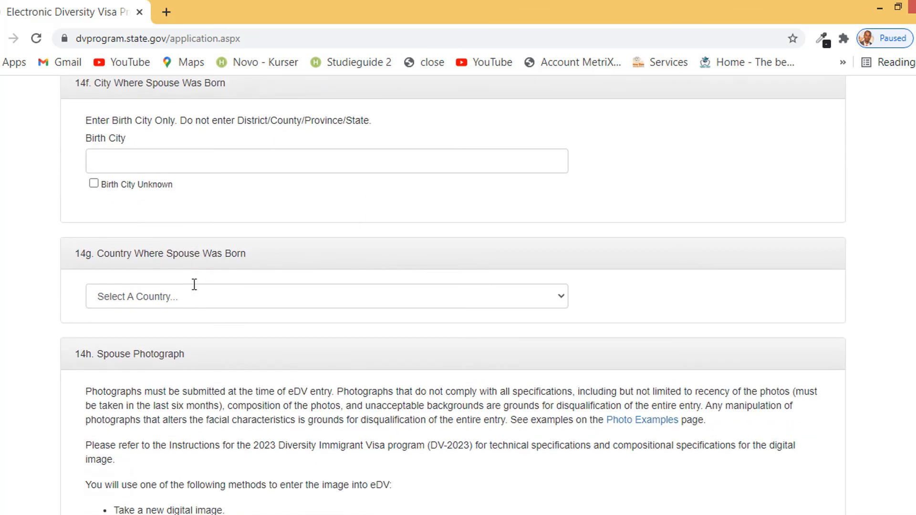
pyautogui.scroll(-4, 244, 276)
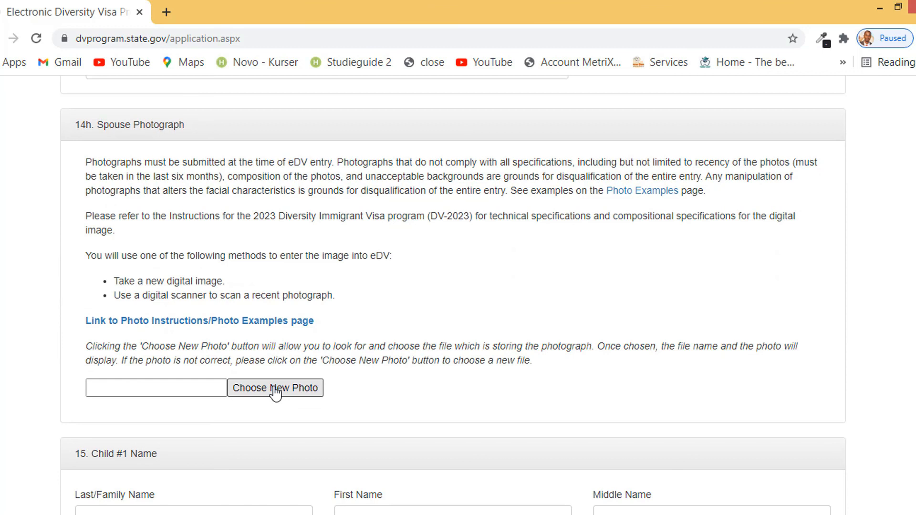
pyautogui.scroll(-3, 275, 392)
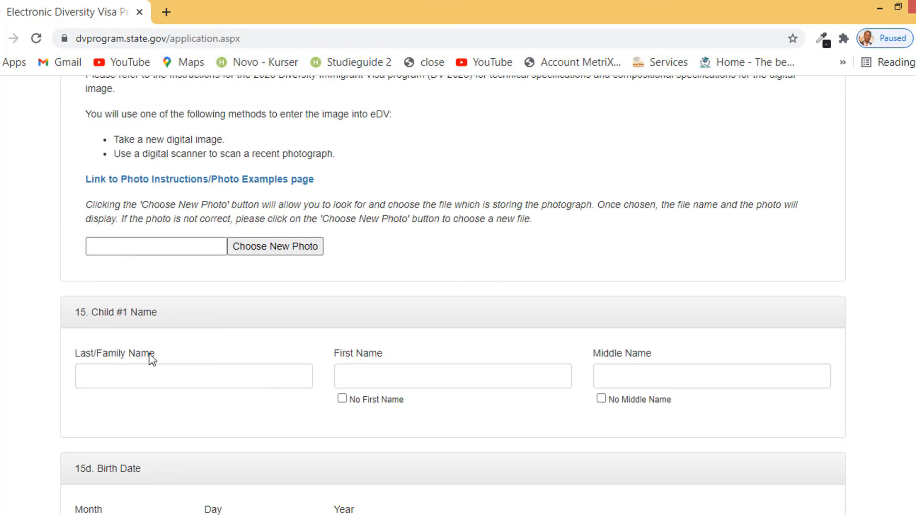
pyautogui.moveTo(157, 313); pyautogui.dragTo(119, 314)
pyautogui.scroll(-1, 140, 310)
pyautogui.scroll(-2, 140, 310)
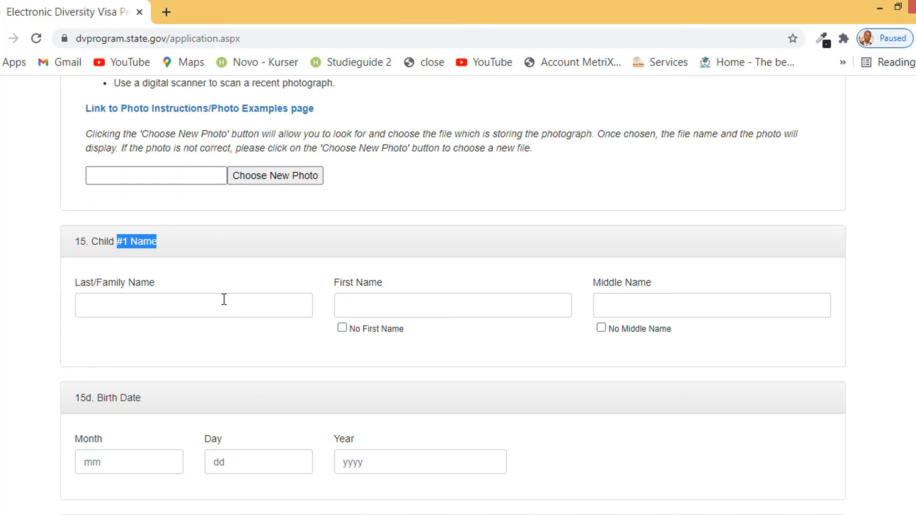
pyautogui.scroll(-10, 330, 340)
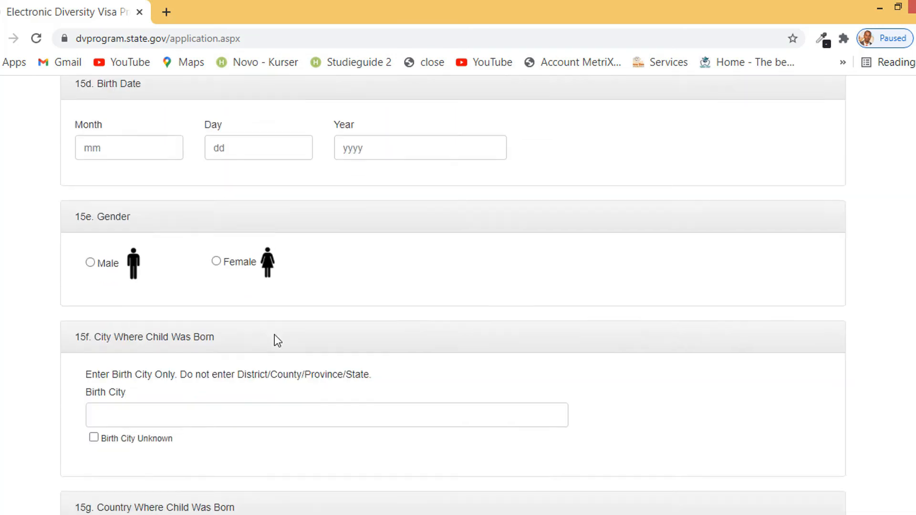
pyautogui.scroll(-3, 208, 286)
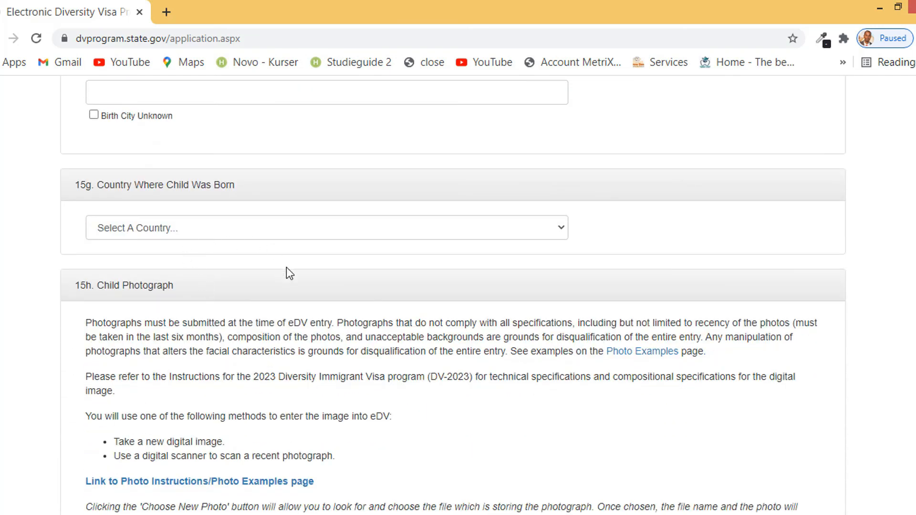
pyautogui.scroll(-7, 289, 272)
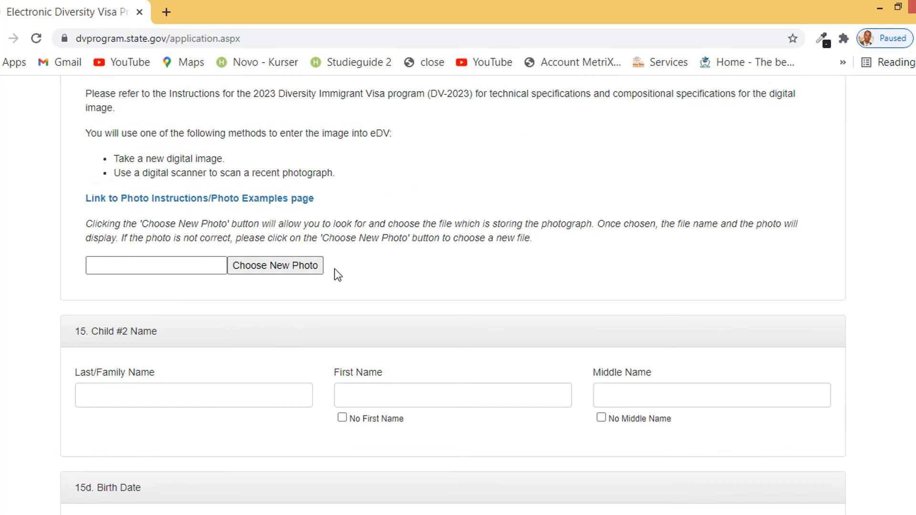
pyautogui.scroll(-2, 334, 268)
pyautogui.moveTo(164, 263); pyautogui.dragTo(92, 260)
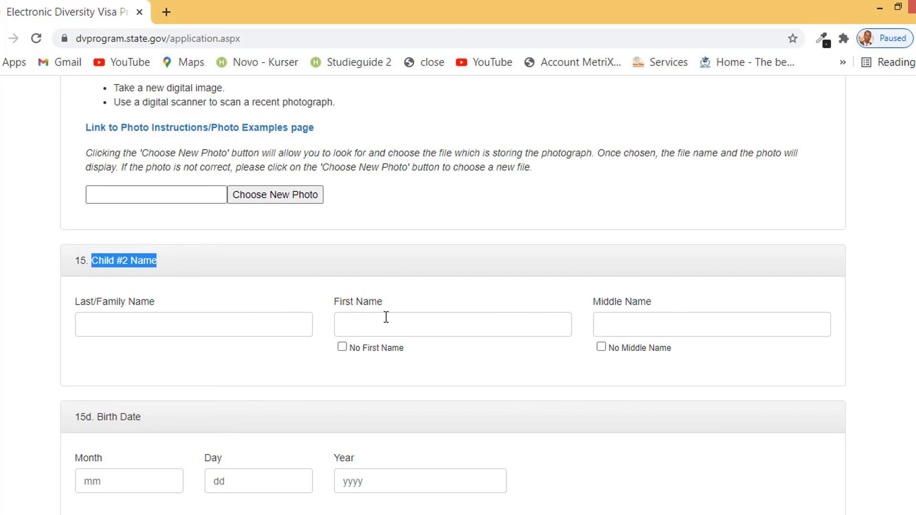
pyautogui.scroll(-3, 647, 320)
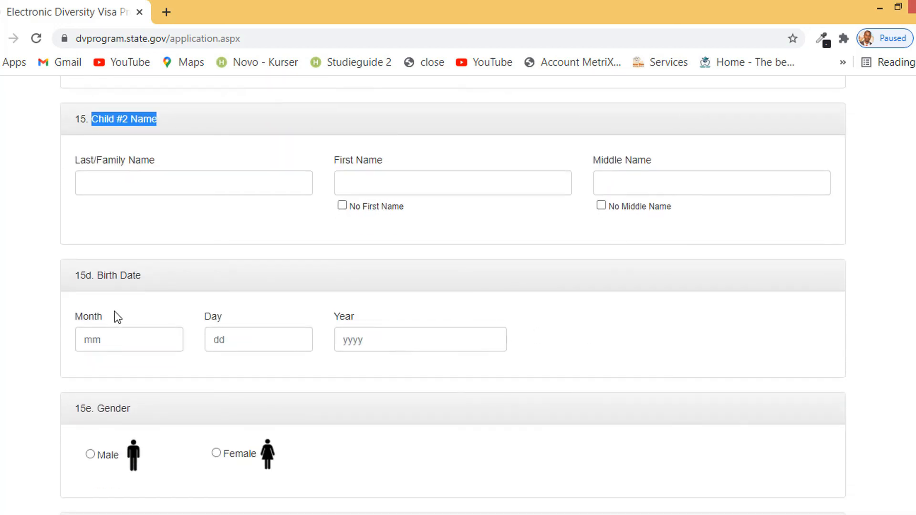
pyautogui.scroll(-3, 149, 320)
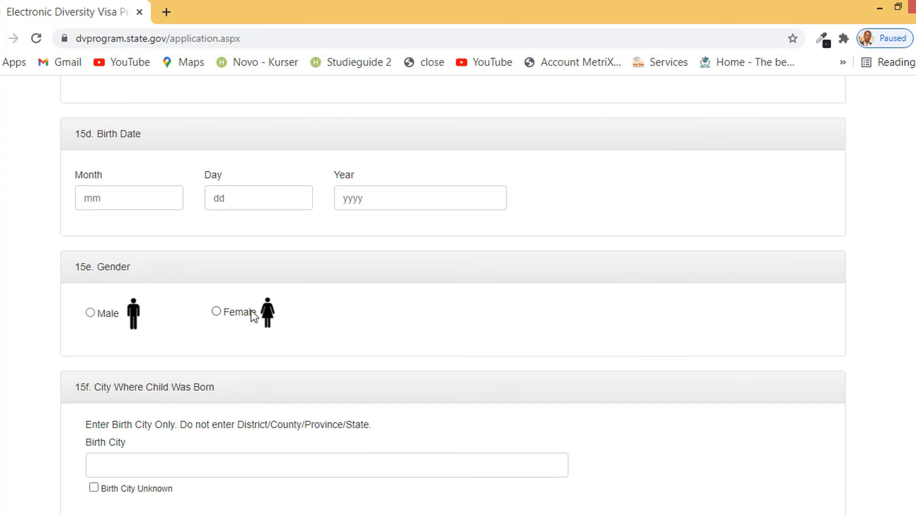
pyautogui.scroll(-3, 253, 316)
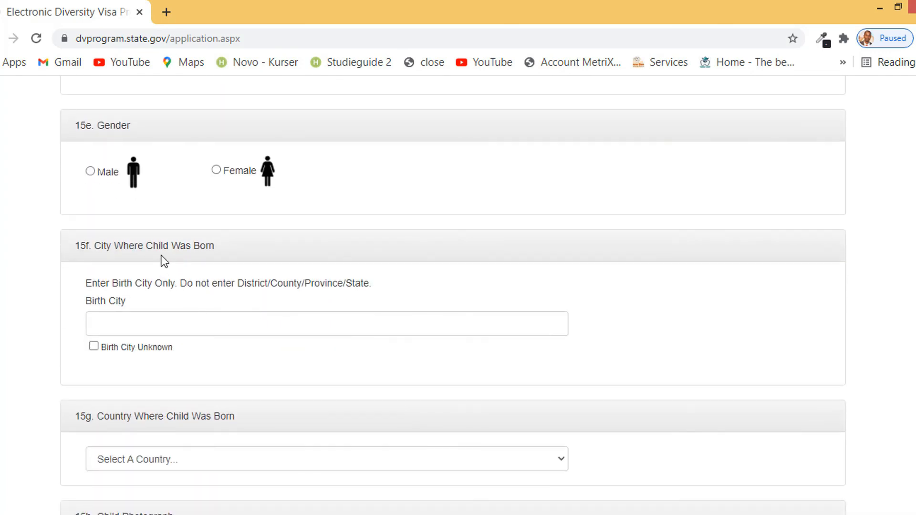
pyautogui.scroll(-3, 215, 350)
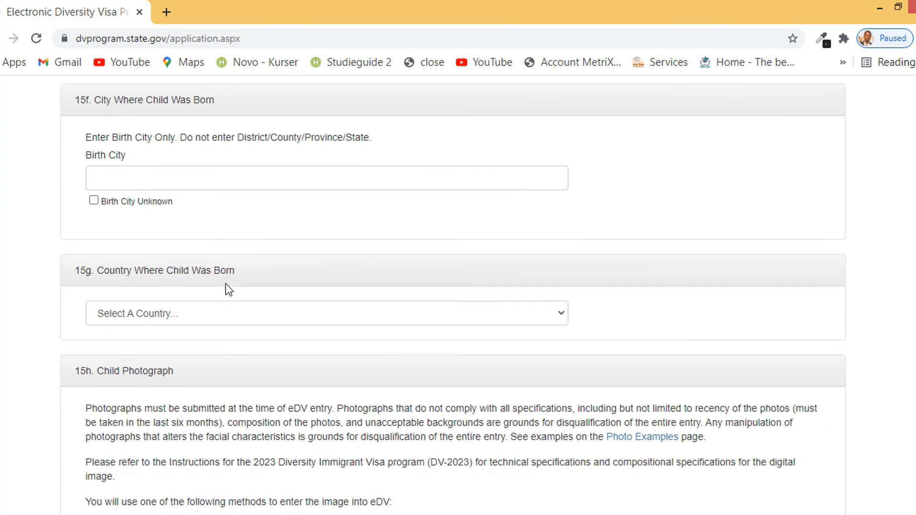
pyautogui.scroll(-4, 228, 289)
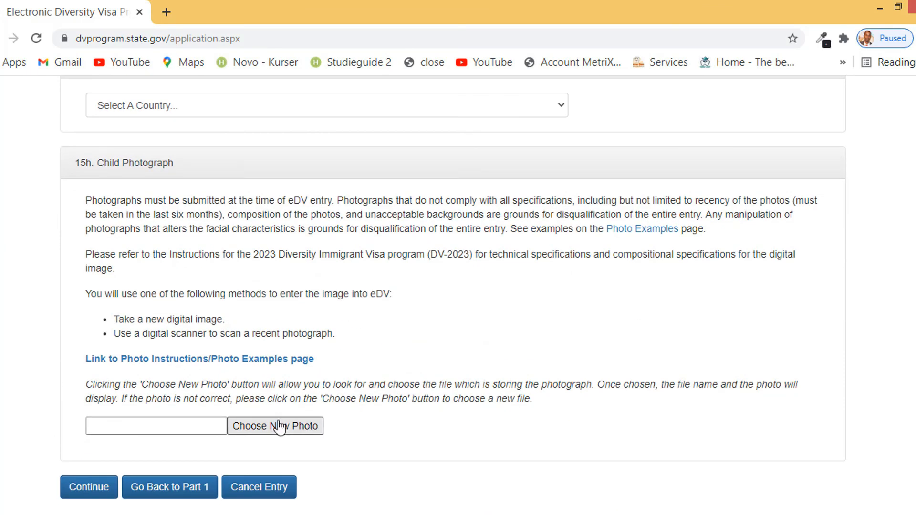